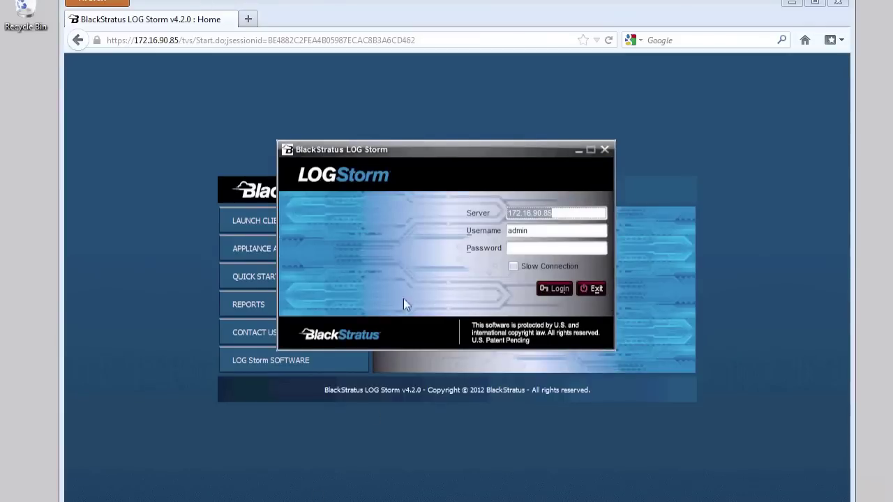
Log in to the LOG Storm server with the administrator password and go to the Administration area
{"action": "key", "text": "Tab"}
{"action": "key", "text": "Tab"}
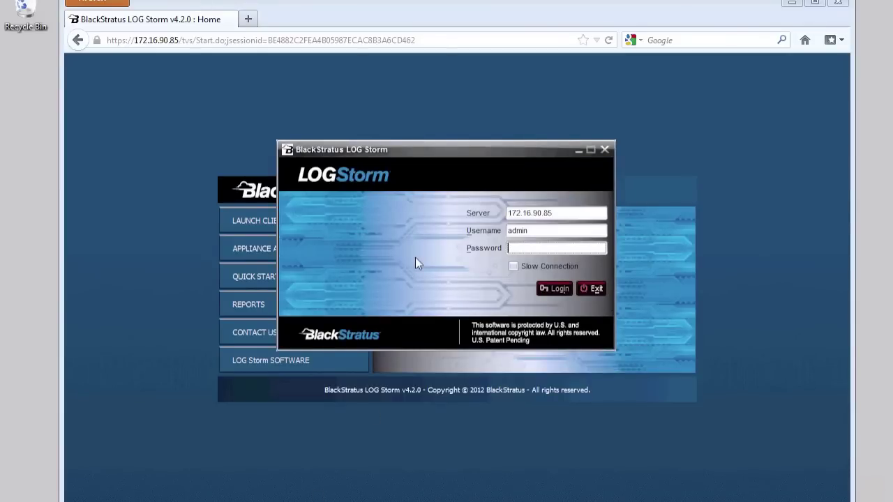
{"action": "type", "text": "*********"}
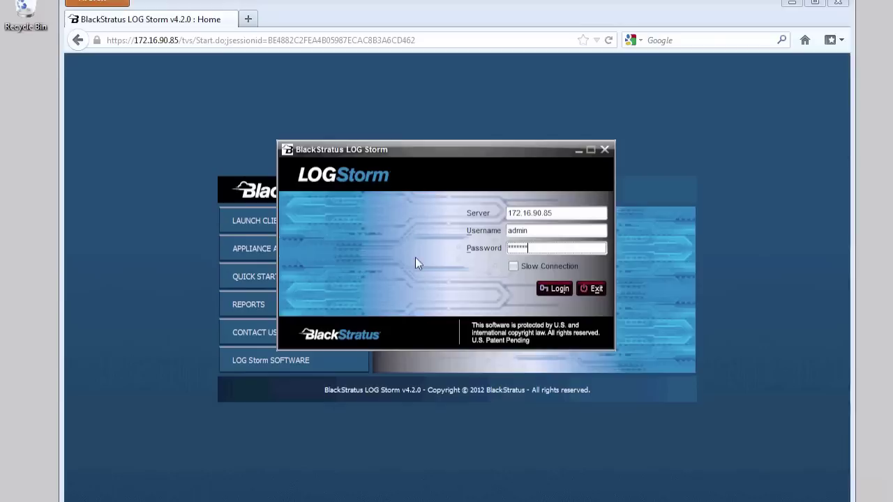
{"action": "type", "text": "******"}
{"action": "key", "text": "Return"}
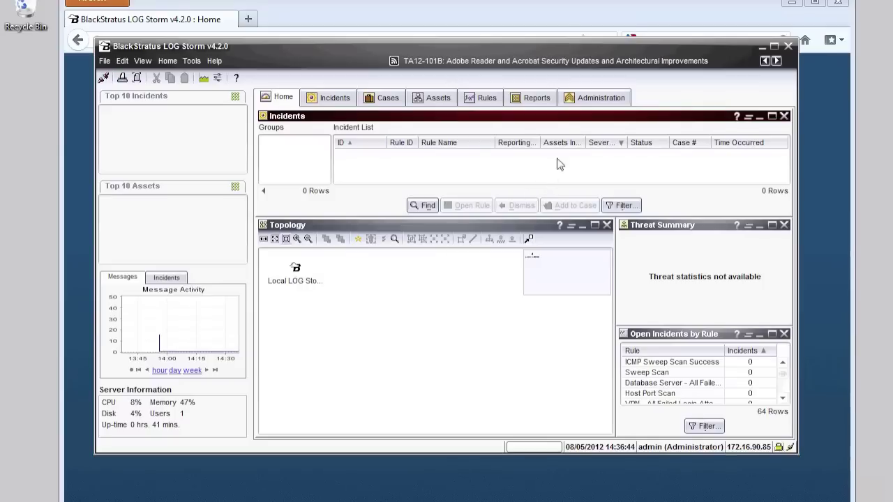
{"action": "left_click", "coordinate": [596, 99]}
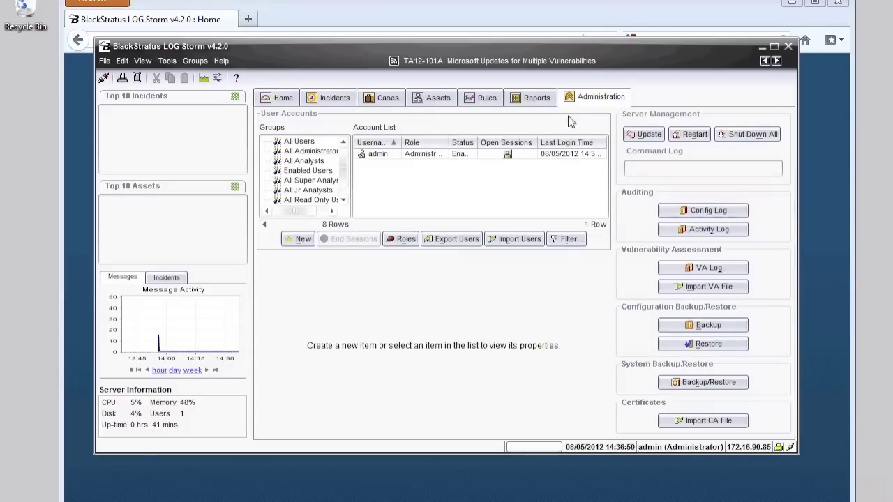
Review the admin account's sessions and properties, cancel the password change, and maximize the console
{"action": "left_click", "coordinate": [427, 157]}
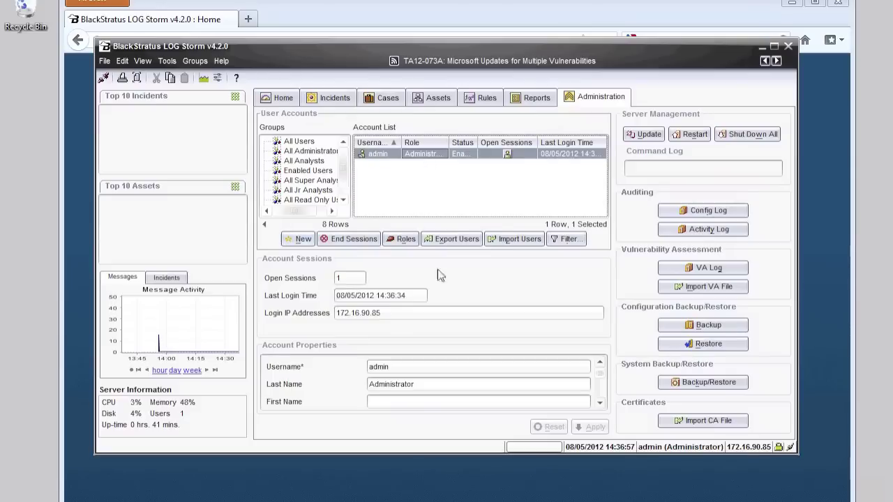
{"action": "scroll", "coordinate": [604, 383], "scroll_direction": "down", "scroll_amount": 3}
{"action": "scroll", "coordinate": [603, 382], "scroll_direction": "up", "scroll_amount": 1}
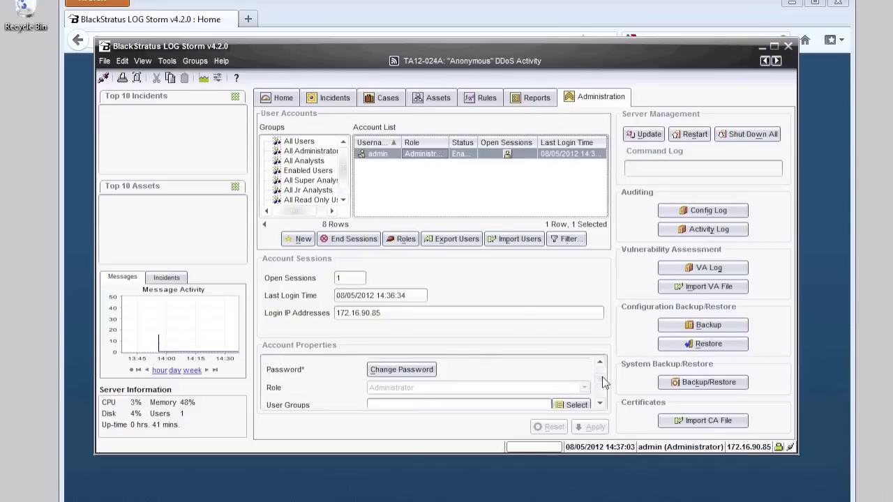
{"action": "left_click", "coordinate": [399, 372]}
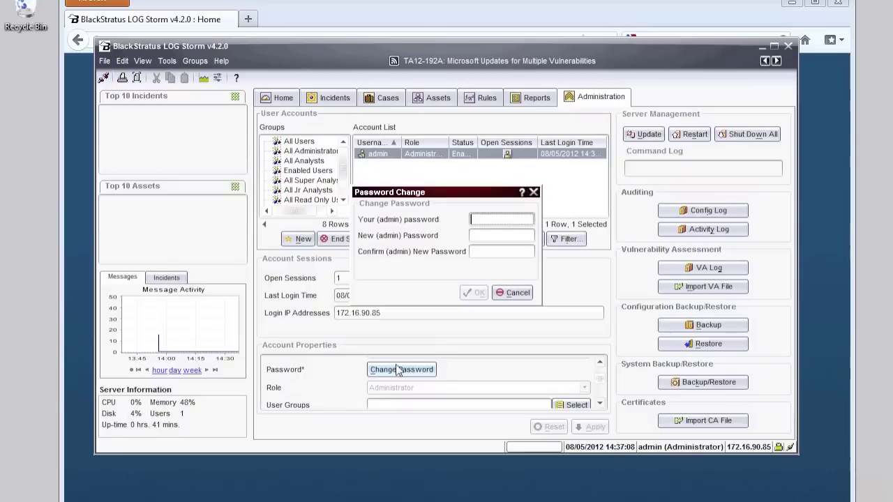
{"action": "left_click", "coordinate": [511, 293]}
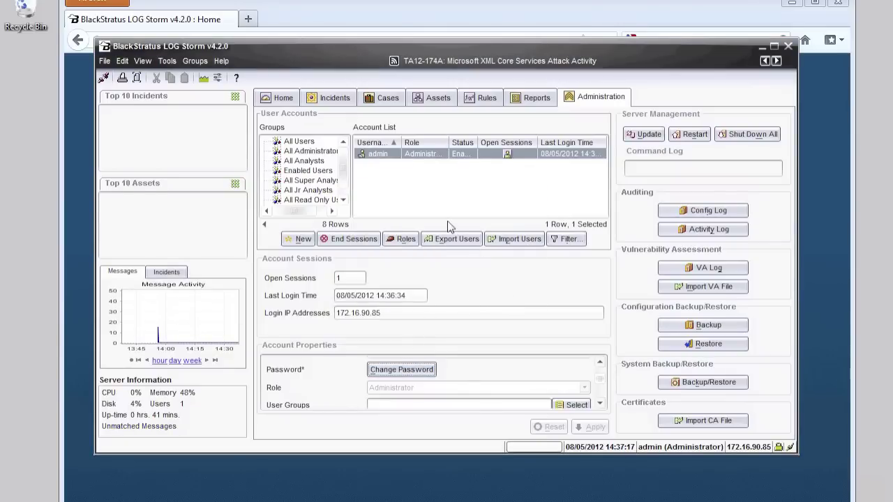
{"action": "left_click", "coordinate": [774, 46]}
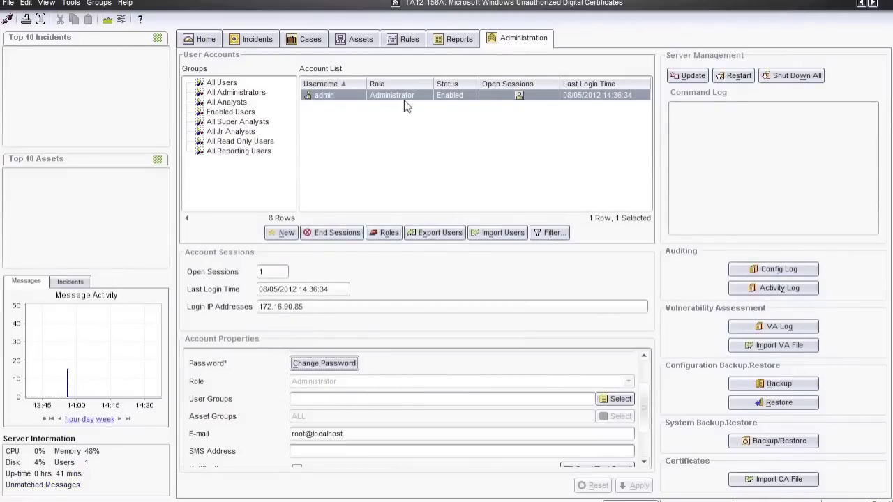
Show the Assets list with the Local LOG Storm device and open the Networks list
{"action": "left_click", "coordinate": [360, 40]}
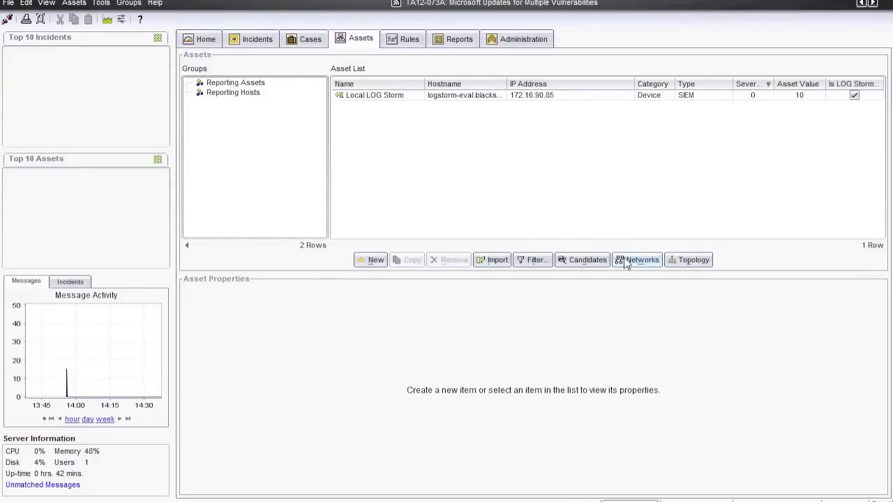
{"action": "left_click", "coordinate": [626, 262]}
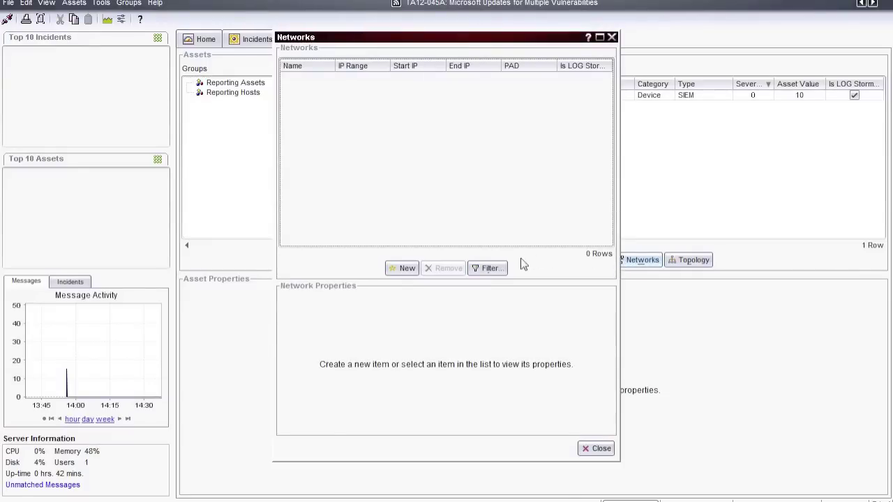
Add network 'BlackStratus Lab Network' with IP range 172.16.0.0-172.16.255.255, then close the Networks list
{"action": "left_click", "coordinate": [407, 269]}
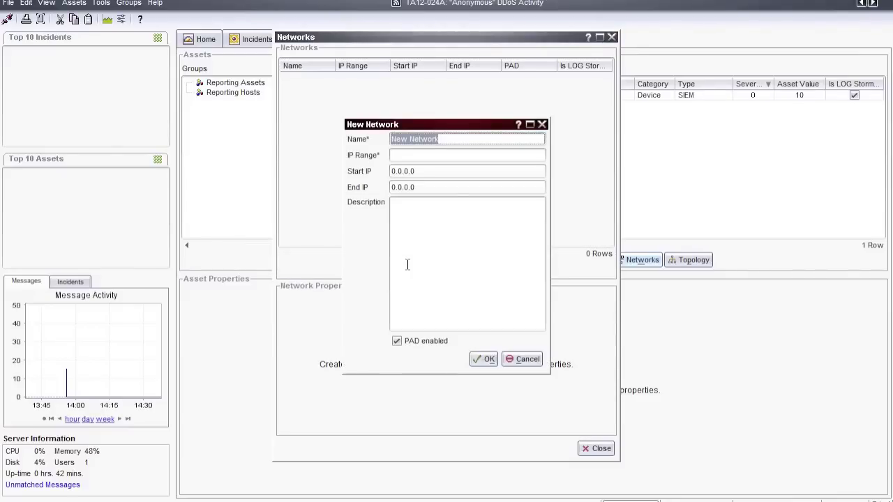
{"action": "type", "text": "BlackStratus Lab Network"}
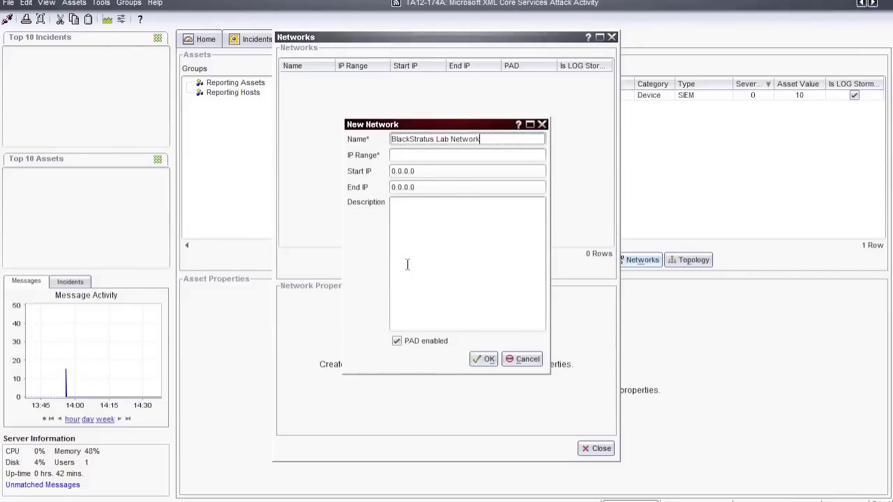
{"action": "key", "text": "Tab"}
{"action": "type", "text": "172.16.0.0/"}
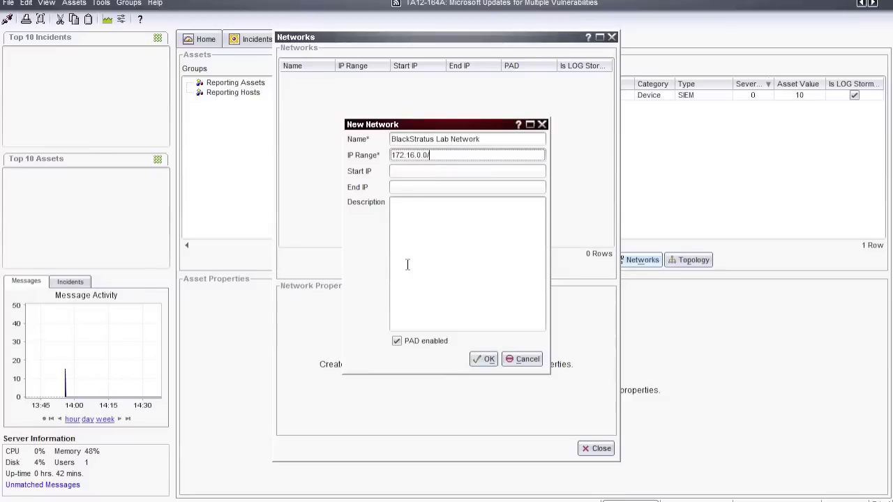
{"action": "type", "text": "16"}
{"action": "key", "text": "BackSpace"}
{"action": "key", "text": "BackSpace"}
{"action": "key", "text": "BackSpace"}
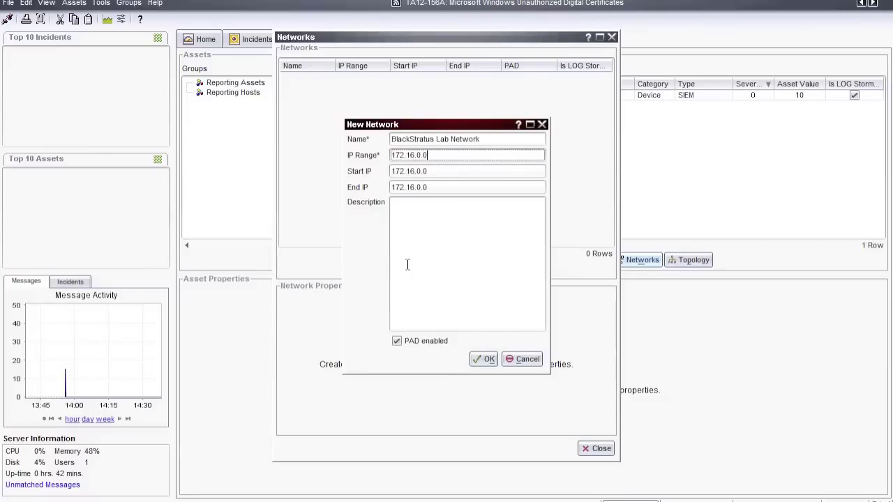
{"action": "type", "text": "-172.16.255.255"}
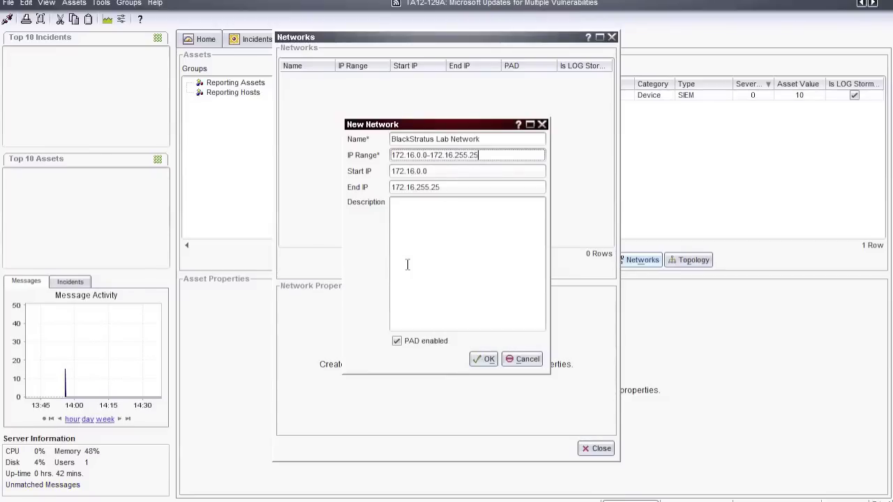
{"action": "left_click", "coordinate": [481, 359]}
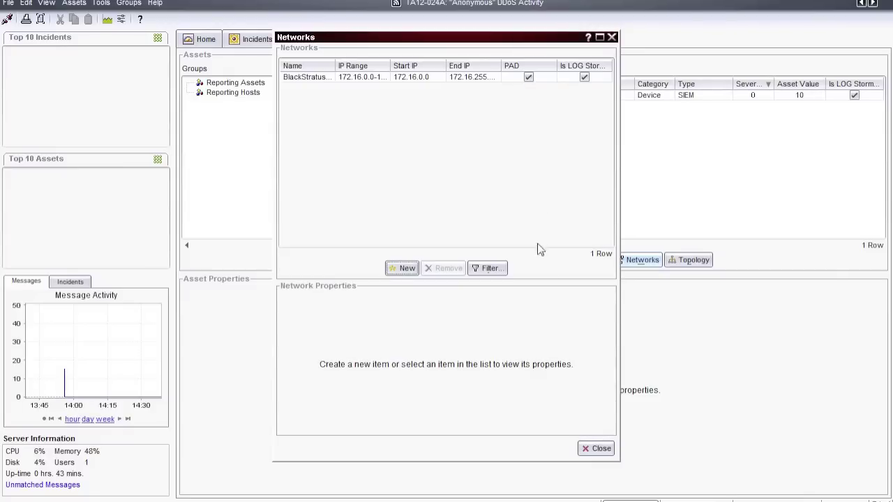
{"action": "left_click", "coordinate": [594, 448]}
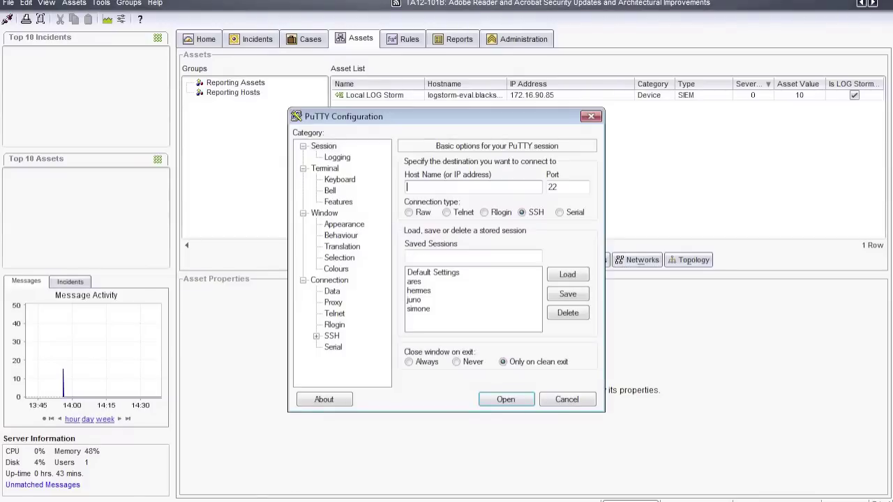
SSH to 172.16.110.9, log in as root, and enter the command vi /etc/syslog.conf
{"action": "type", "text": "1"}
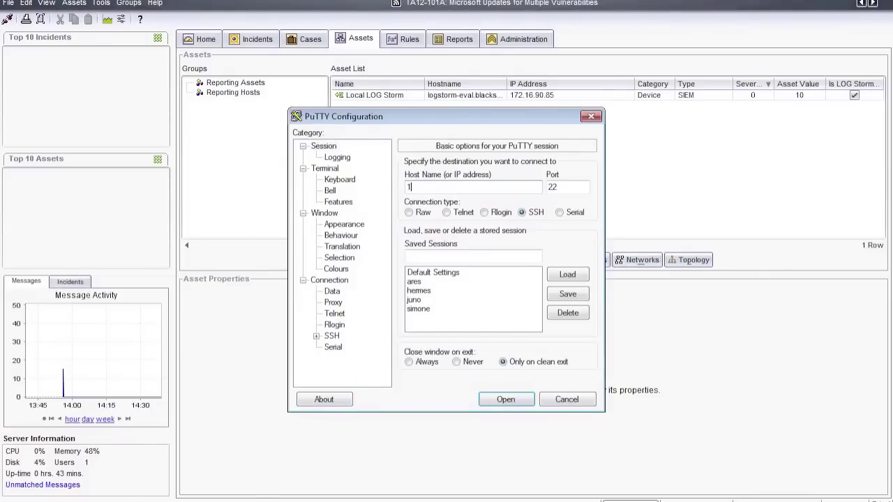
{"action": "type", "text": "72.16.110.9"}
{"action": "key", "text": "Return"}
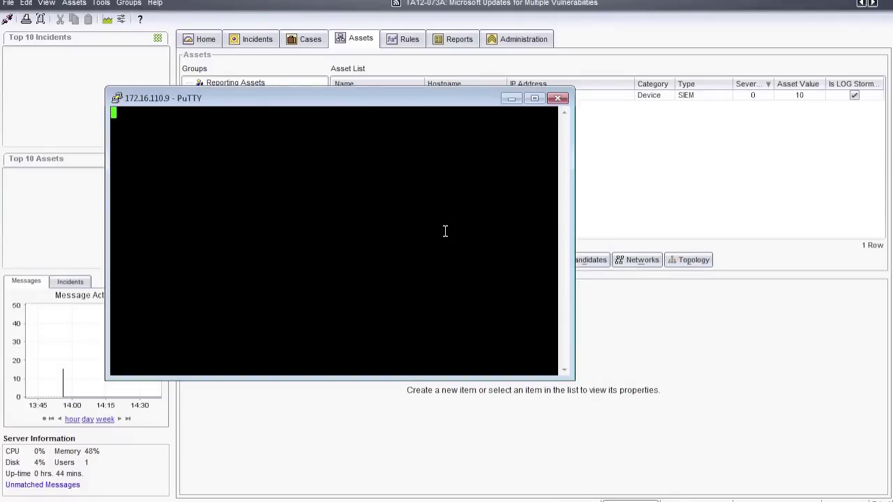
{"action": "left_click_drag", "start_coordinate": [367, 103], "coordinate": [351, 105]}
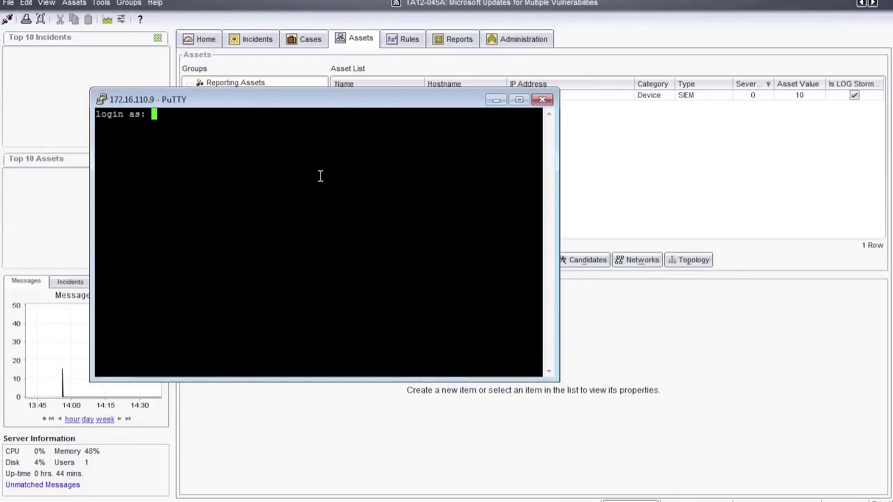
{"action": "type", "text": "root"}
{"action": "key", "text": "Return"}
{"action": "key", "text": "Return"}
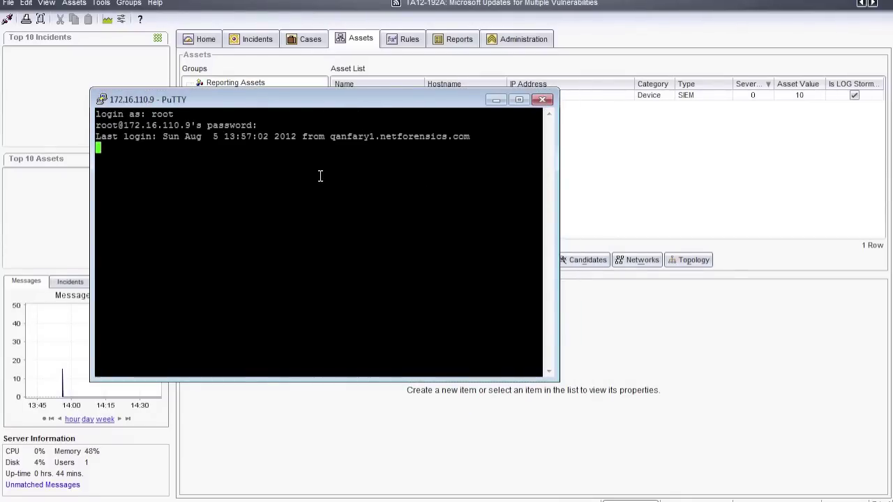
{"action": "type", "text": "vi "}
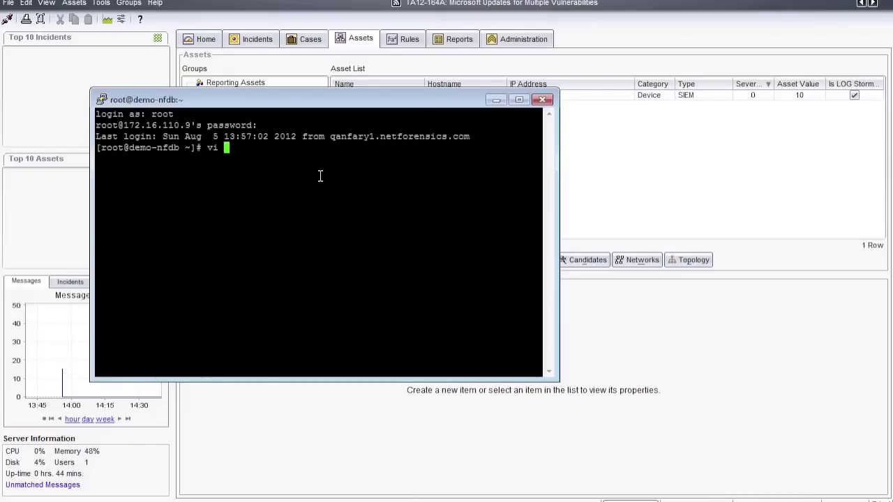
{"action": "type", "text": "/etc/sys"}
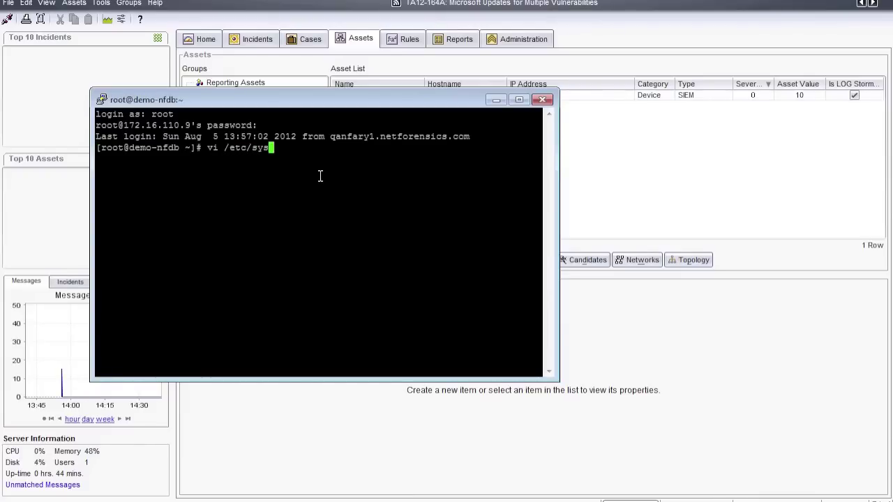
{"action": "type", "text": "log.conf"}
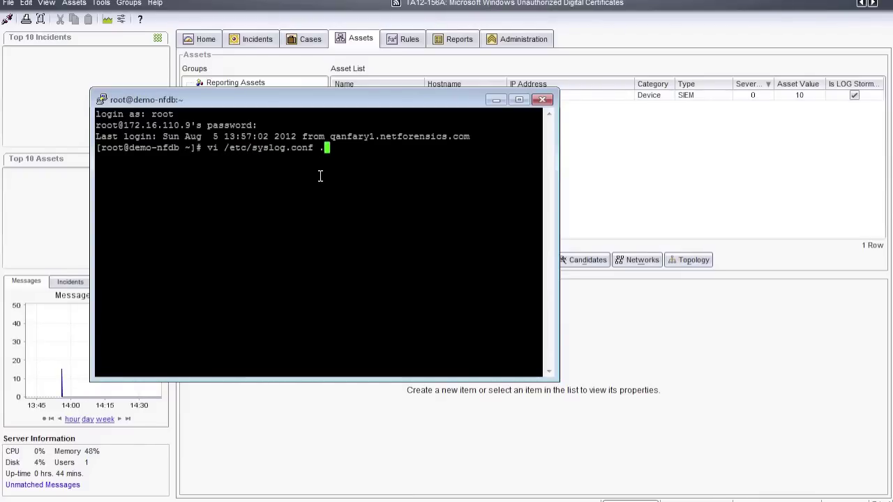
{"action": "key", "text": "Return"}
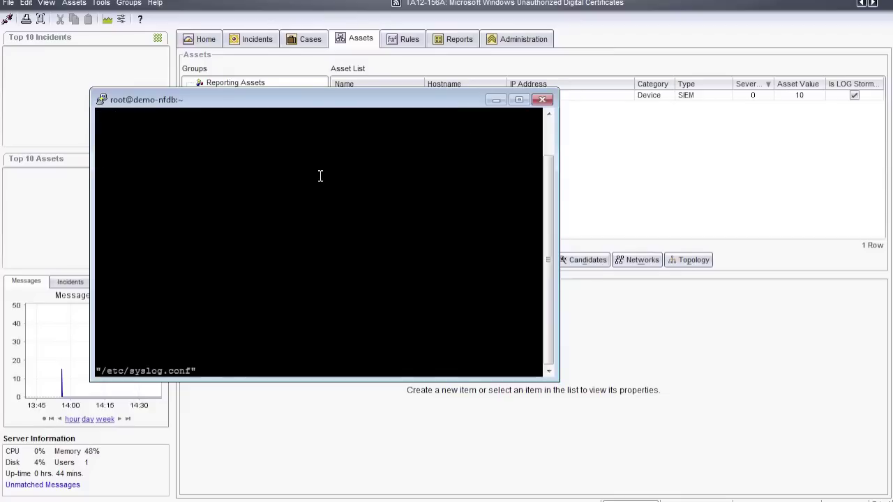
{"action": "key", "text": "G"}
{"action": "key", "text": "i"}
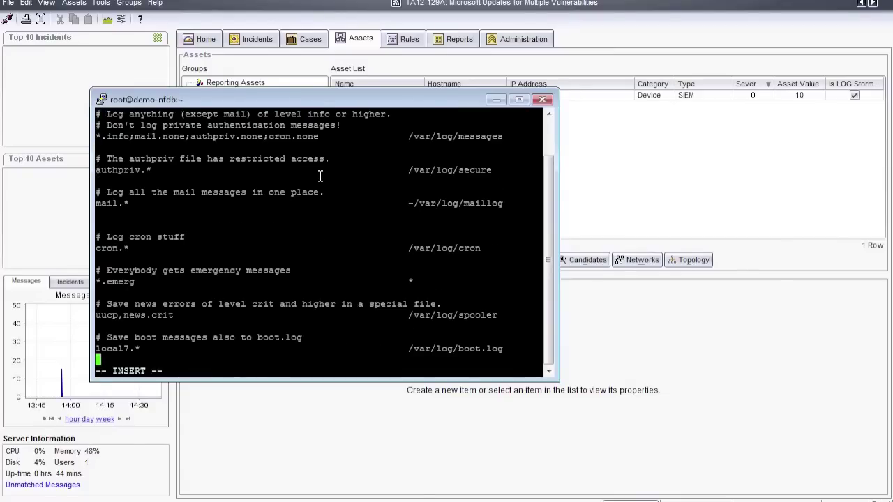
{"action": "key", "text": "Return"}
{"action": "type", "text": "*.*"}
{"action": "key", "text": "Tab"}
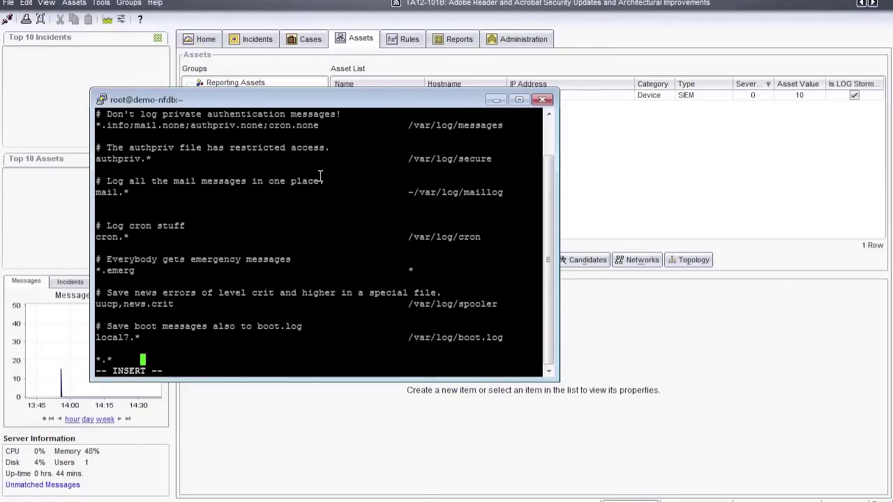
{"action": "type", "text": "@172.16.90.85"}
Save and exit vi with :wq, then type service syslog restart at the prompt
{"action": "key", "text": "Escape"}
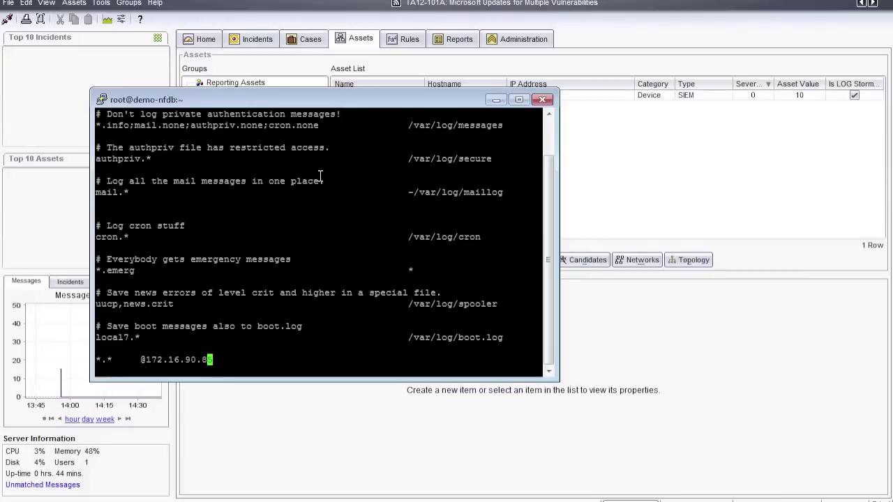
{"action": "type", "text": ":wq"}
{"action": "key", "text": "Return"}
{"action": "type", "text": "ser"}
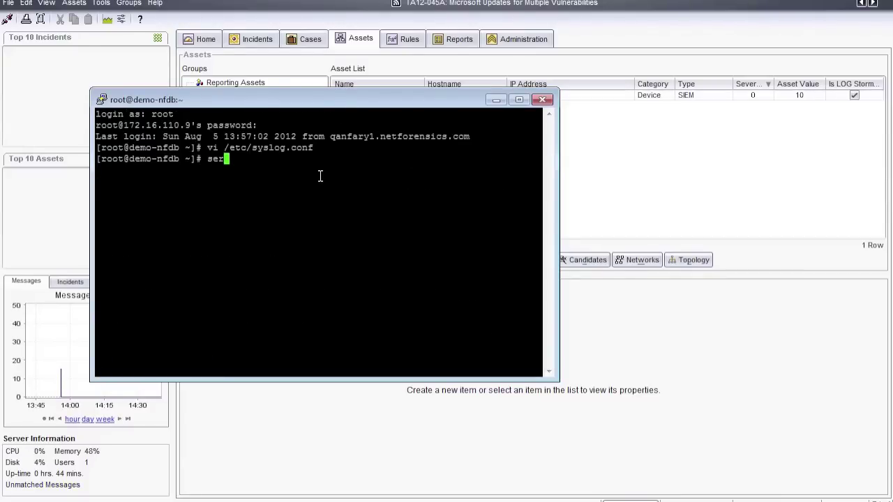
{"action": "type", "text": "vice s"}
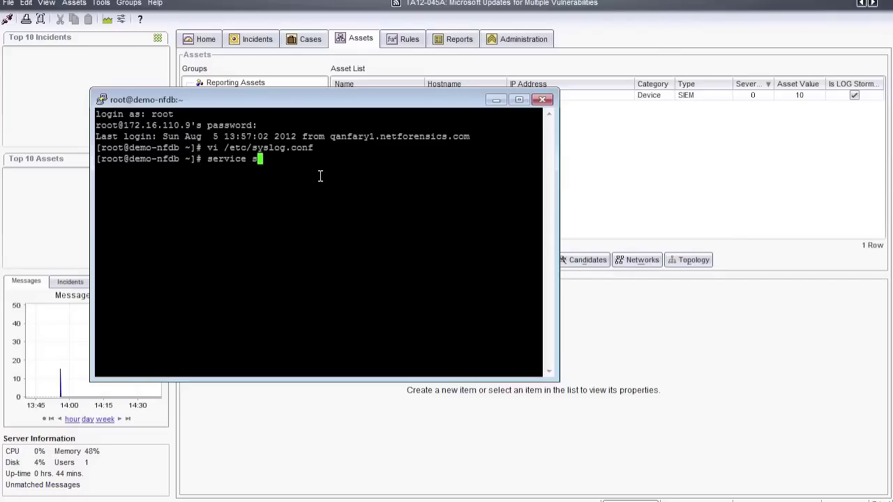
{"action": "type", "text": "yslog restart"}
Restart the syslog service, exit the SSH session, and open the Candidates list of discovered assets
{"action": "key", "text": "Return"}
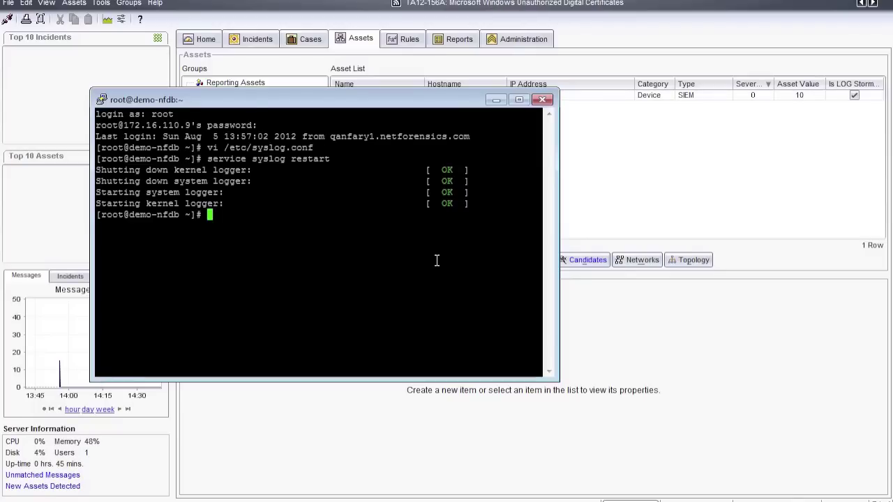
{"action": "type", "text": "exit"}
{"action": "key", "text": "Return"}
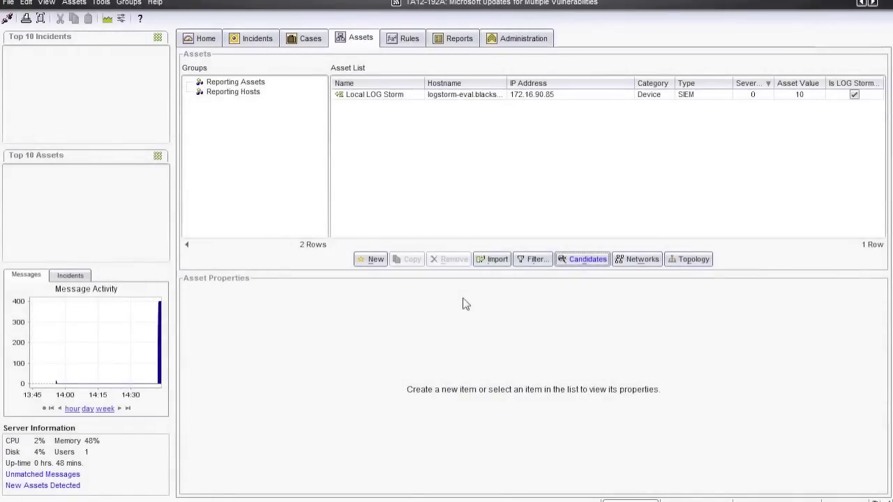
{"action": "left_click", "coordinate": [586, 260]}
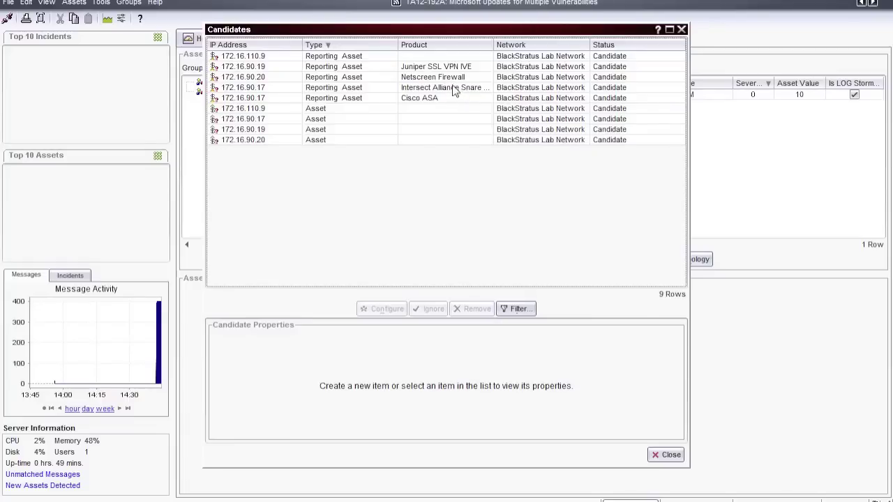
Create a Netscreen Firewall OS 5.x,6.x device from the 172.16.90.20 candidate, described 'BlackStratus Lab F'
{"action": "left_click", "coordinate": [447, 78]}
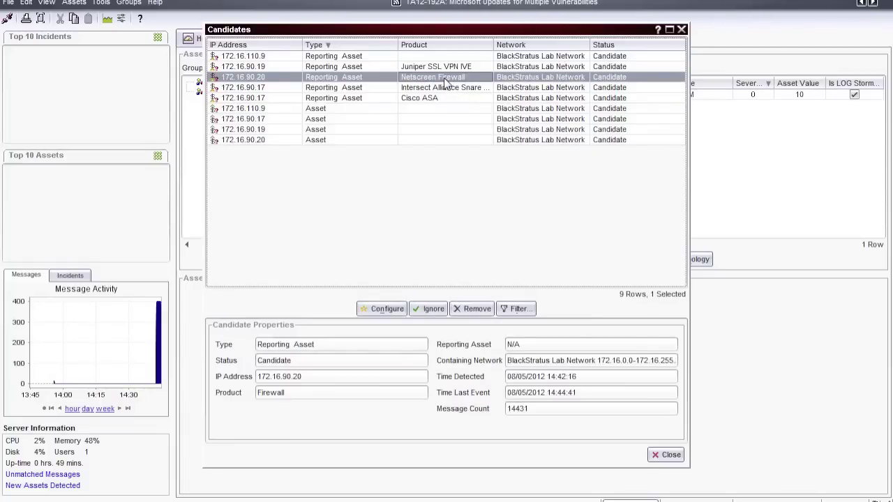
{"action": "left_click", "coordinate": [376, 309]}
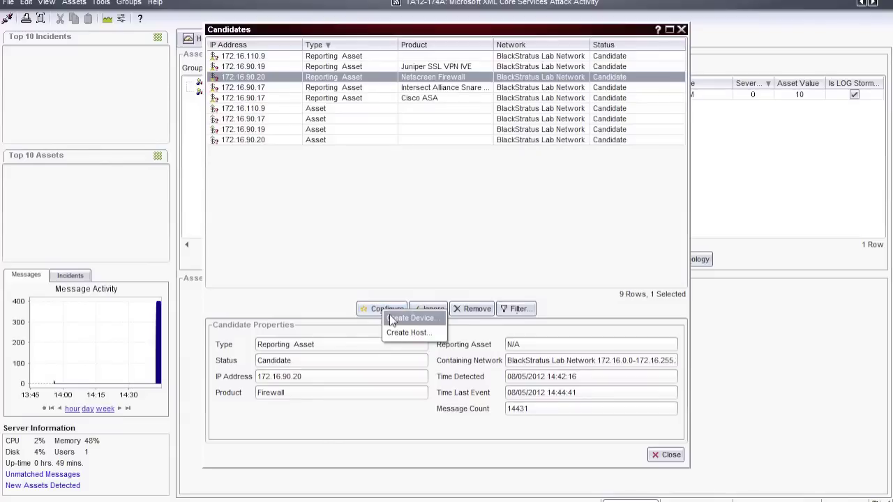
{"action": "left_click", "coordinate": [412, 318]}
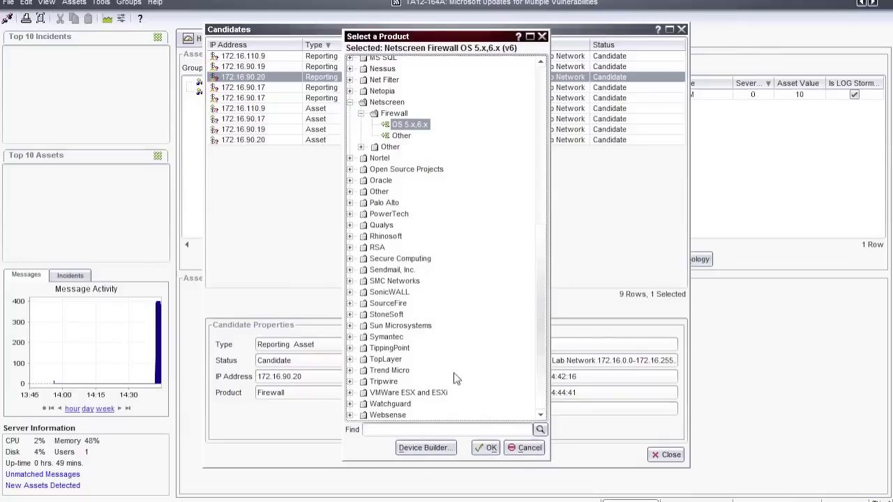
{"action": "left_click", "coordinate": [492, 452]}
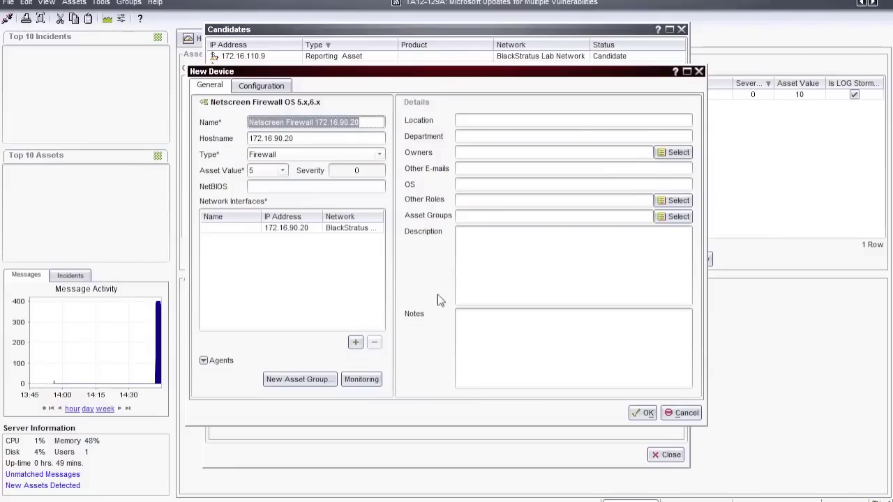
{"action": "left_click", "coordinate": [471, 253]}
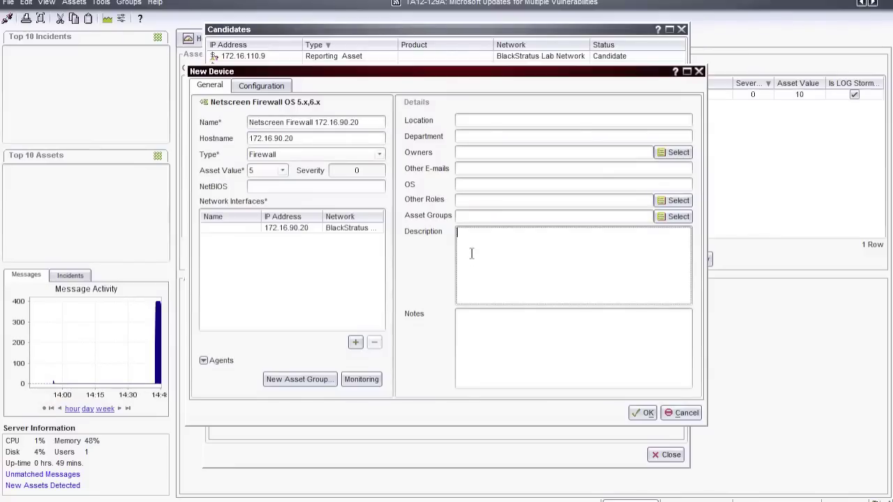
{"action": "type", "text": "B"}
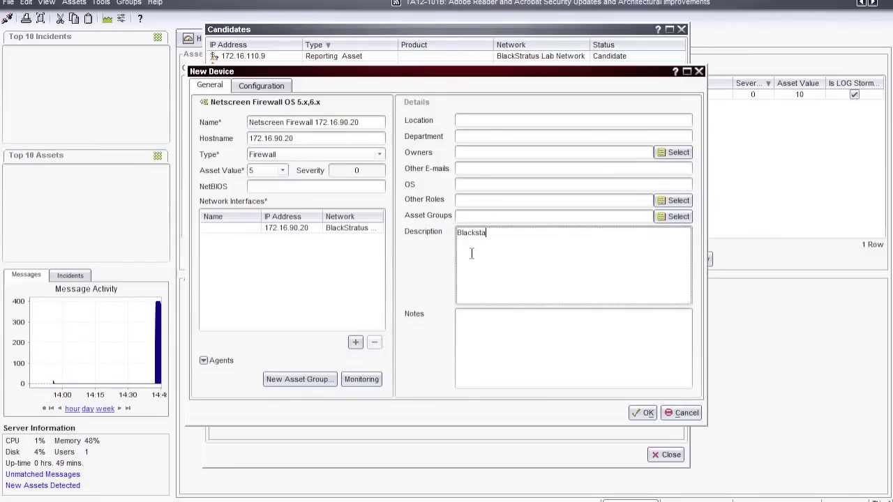
{"action": "type", "text": "lackStratus"}
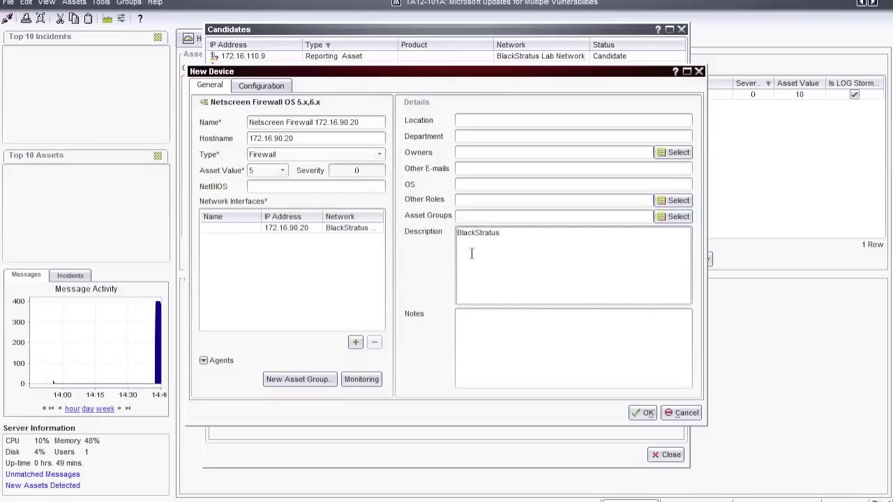
{"action": "type", "text": " Lab Firewall"}
{"action": "left_click", "coordinate": [646, 413]}
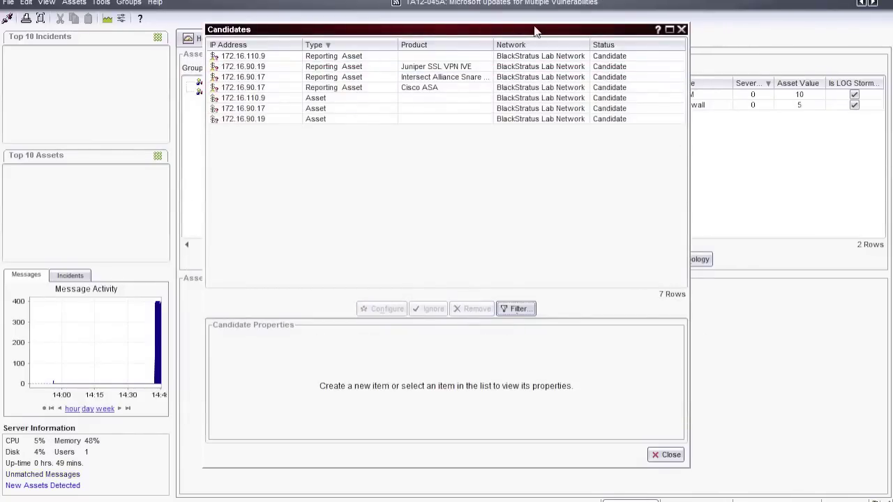
Create a Cisco ASA device named Cisco Test FW 172.16.90.17 from the 172.16.90.17 candidate
{"action": "left_click_drag", "start_coordinate": [535, 31], "coordinate": [493, 25]}
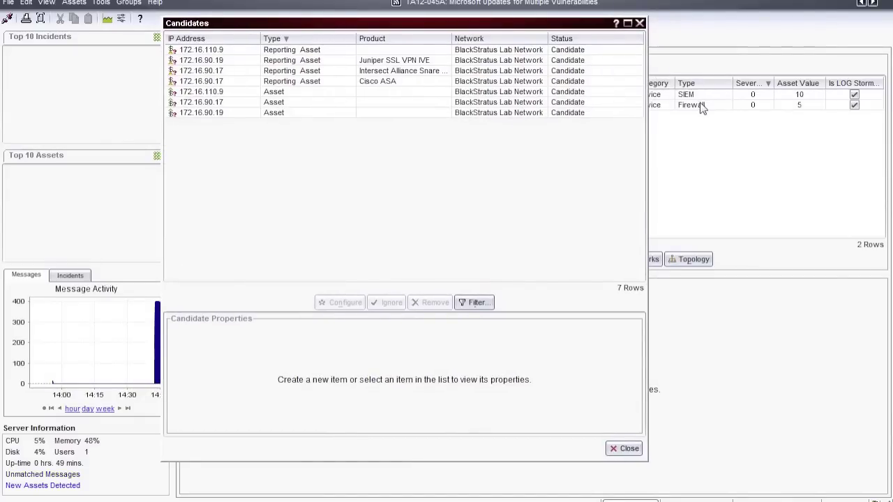
{"action": "left_click", "coordinate": [371, 82]}
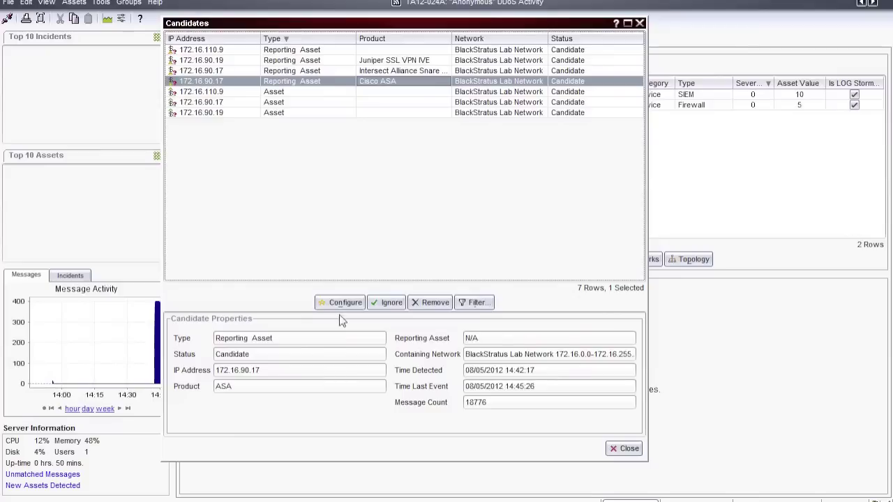
{"action": "left_click", "coordinate": [345, 303]}
{"action": "left_click", "coordinate": [352, 323]}
{"action": "key", "text": "Return"}
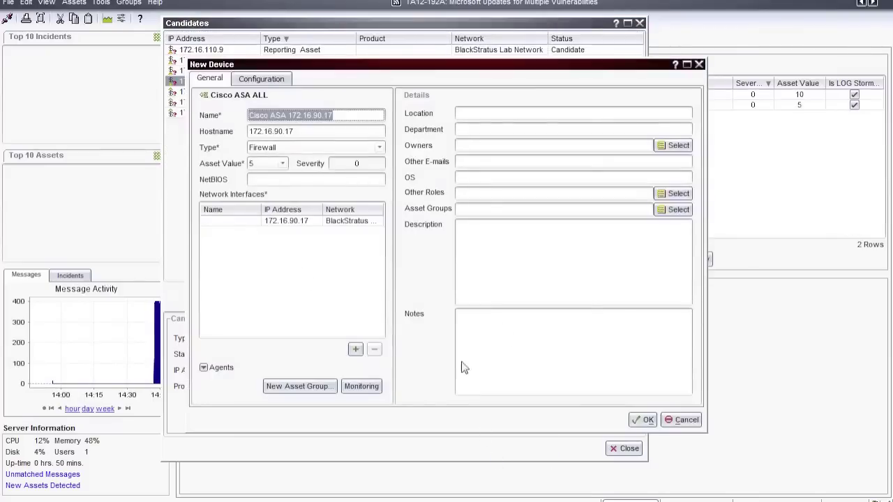
{"action": "type", "text": "T"}
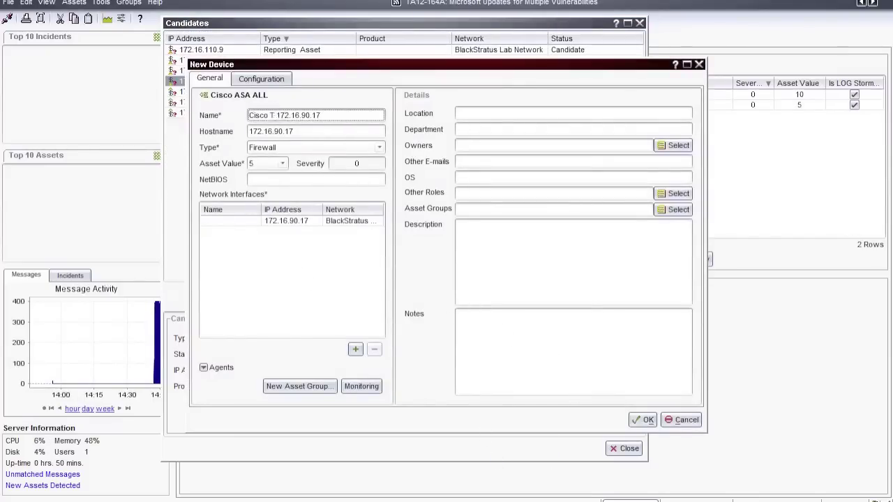
{"action": "type", "text": "est FW"}
{"action": "left_click", "coordinate": [644, 420]}
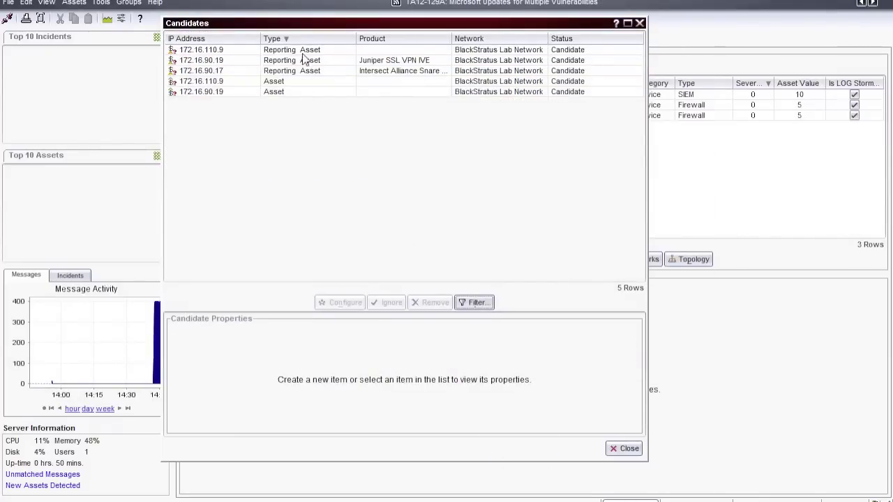
{"action": "left_click", "coordinate": [304, 51]}
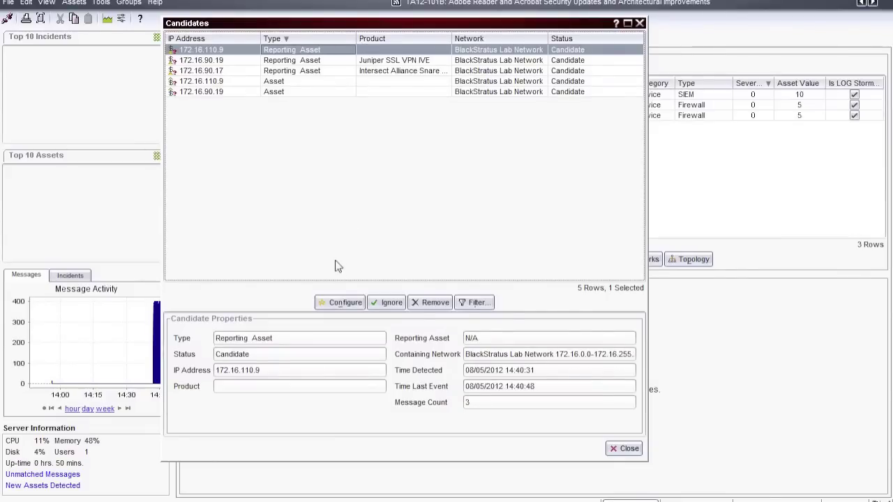
Create a Linux ALL device named Linux 172.16.110.9 from the candidate, then close the candidate list
{"action": "left_click", "coordinate": [338, 303]}
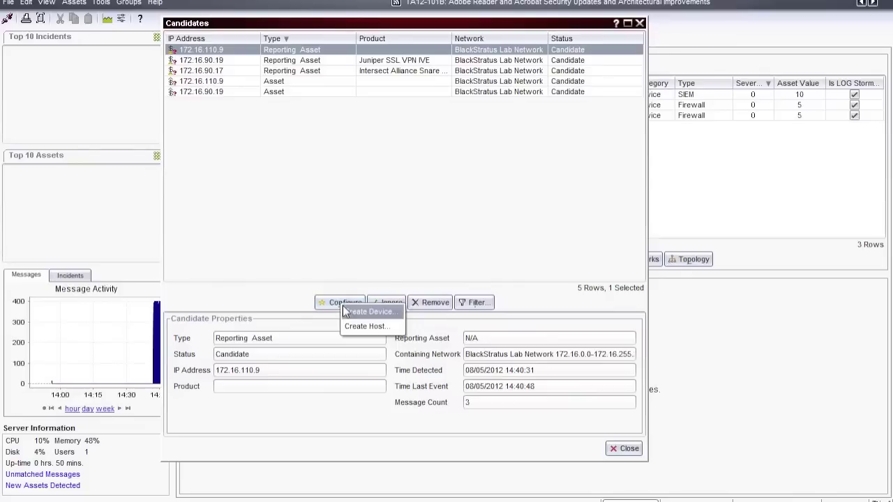
{"action": "left_click", "coordinate": [357, 311]}
{"action": "left_click", "coordinate": [351, 271]}
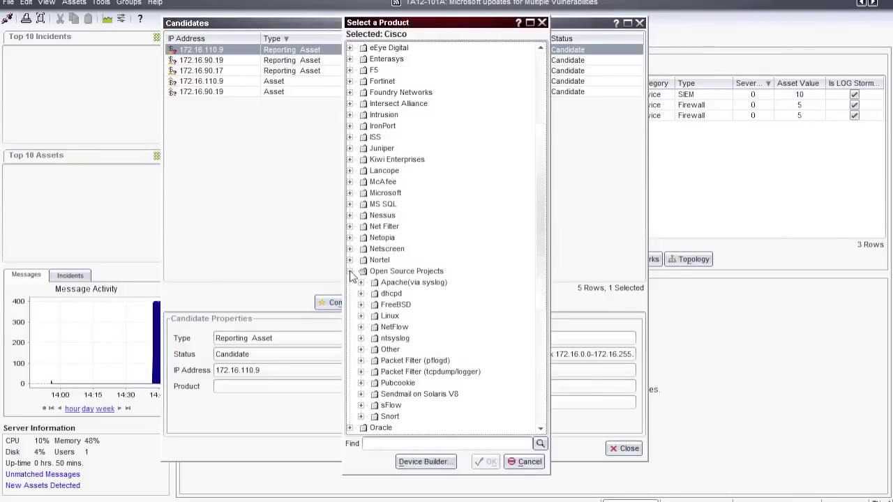
{"action": "left_click", "coordinate": [360, 316]}
{"action": "left_click", "coordinate": [384, 327]}
{"action": "left_click", "coordinate": [486, 462]}
{"action": "left_click", "coordinate": [323, 109]}
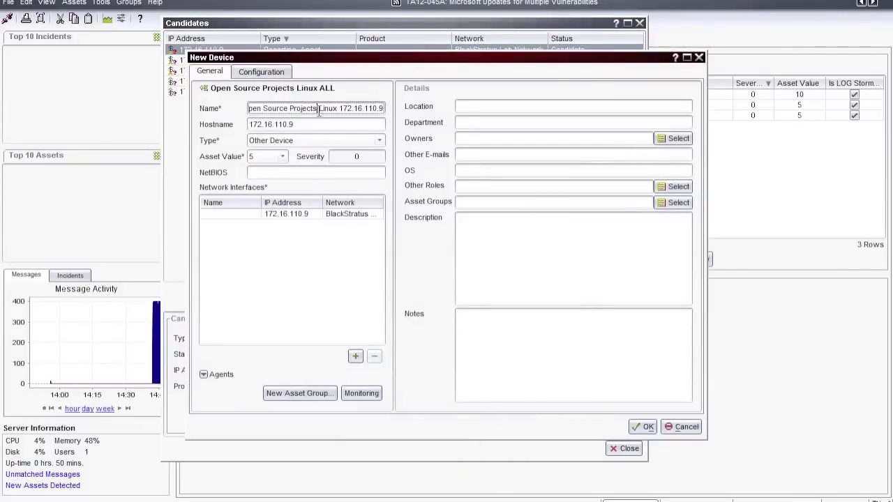
{"action": "key", "text": "BackSpace"}
{"action": "key", "text": "BackSpace"}
{"action": "key", "text": "BackSpace"}
{"action": "key", "text": "BackSpace"}
{"action": "key", "text": "BackSpace"}
{"action": "key", "text": "BackSpace"}
{"action": "key", "text": "BackSpace"}
{"action": "key", "text": "BackSpace"}
{"action": "key", "text": "BackSpace"}
{"action": "key", "text": "BackSpace"}
{"action": "key", "text": "BackSpace"}
{"action": "key", "text": "BackSpace"}
{"action": "key", "text": "BackSpace"}
{"action": "key", "text": "BackSpace"}
{"action": "key", "text": "BackSpace"}
{"action": "key", "text": "BackSpace"}
{"action": "key", "text": "BackSpace"}
{"action": "key", "text": "BackSpace"}
{"action": "key", "text": "BackSpace"}
{"action": "key", "text": "BackSpace"}
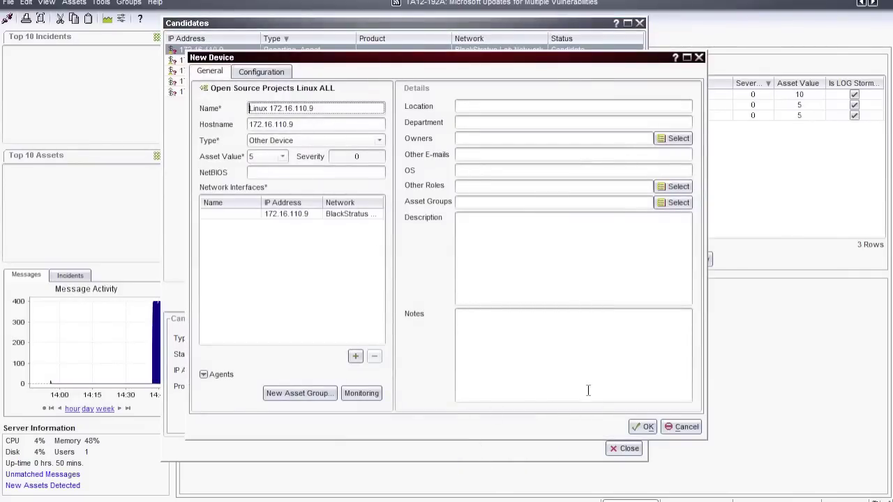
{"action": "left_click", "coordinate": [640, 427]}
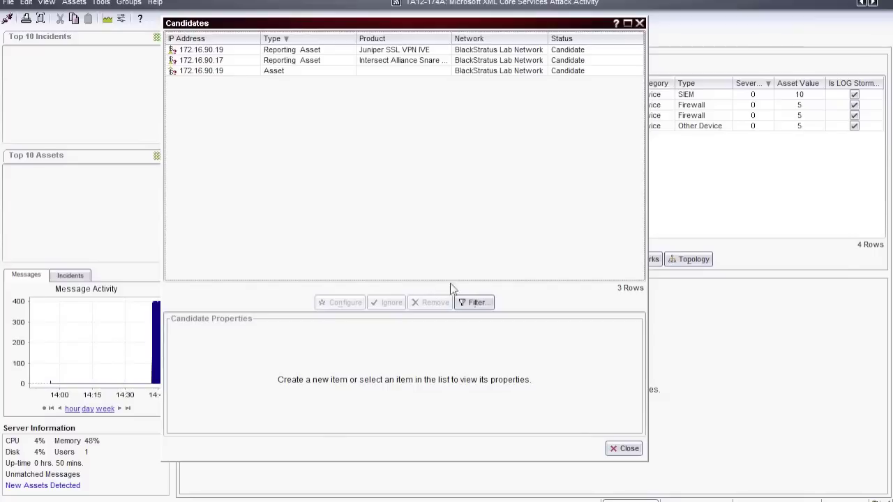
{"action": "left_click", "coordinate": [618, 448]}
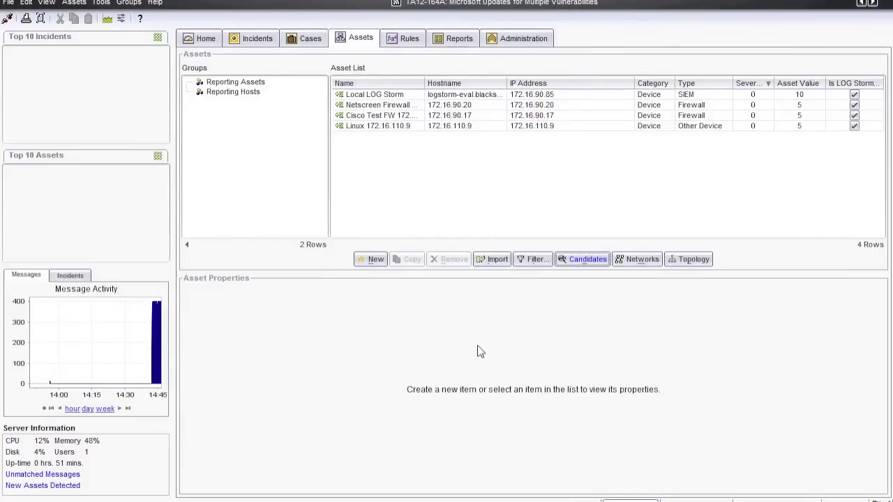
Rearrange the Topology map into an Organic layout, save it, and exit edit mode
{"action": "left_click", "coordinate": [684, 264]}
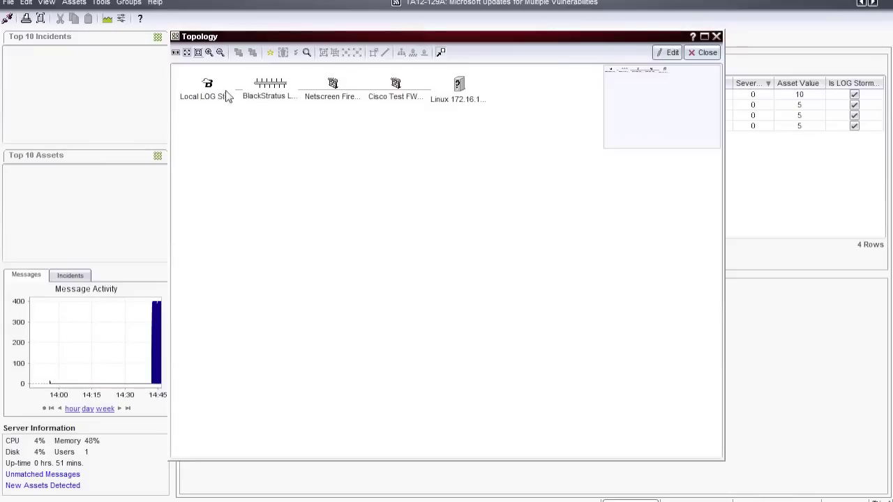
{"action": "left_click", "coordinate": [665, 55]}
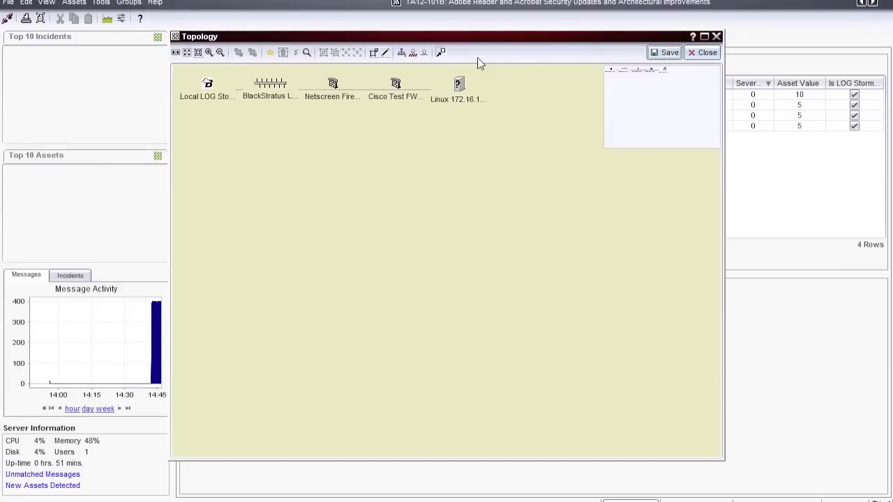
{"action": "left_click", "coordinate": [402, 53]}
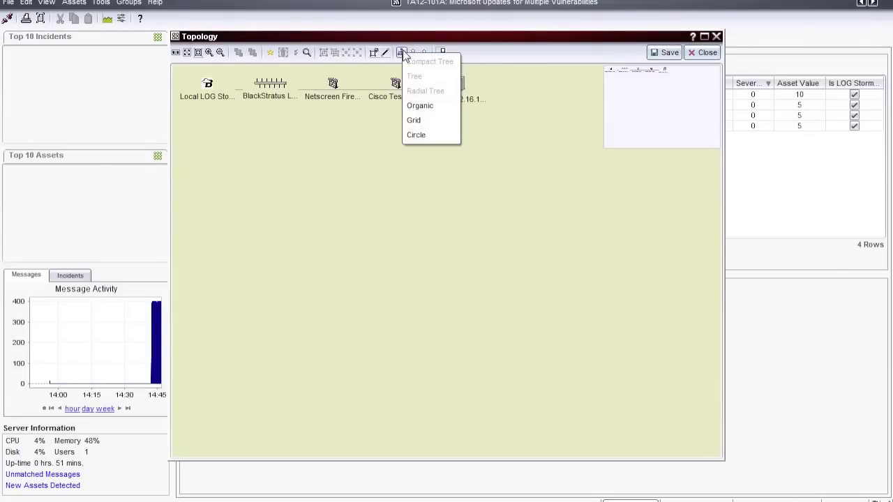
{"action": "left_click", "coordinate": [423, 107]}
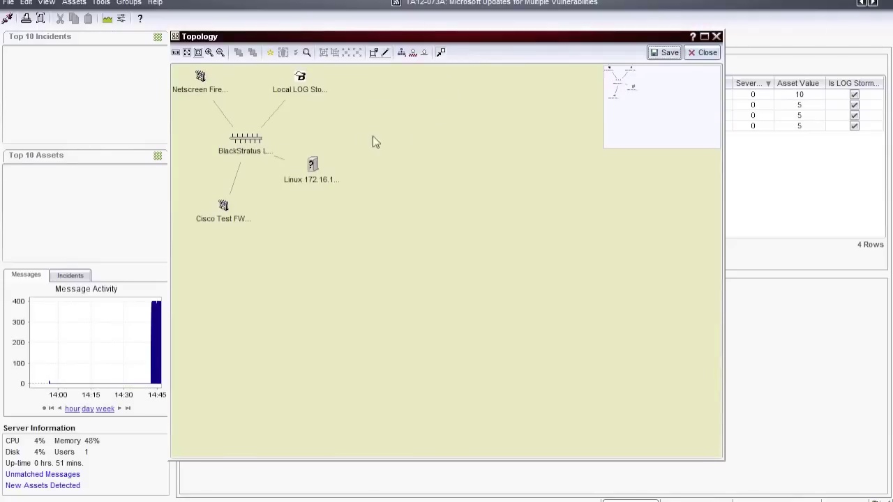
{"action": "left_click", "coordinate": [657, 54]}
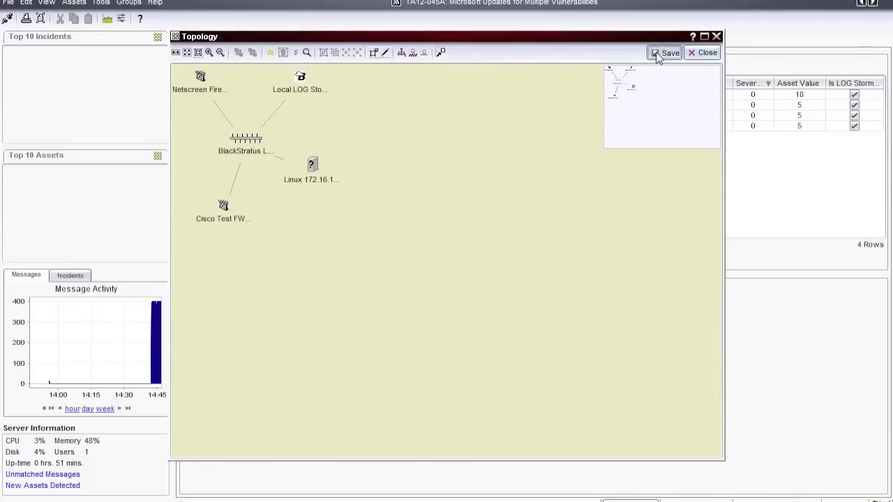
{"action": "left_click", "coordinate": [695, 54]}
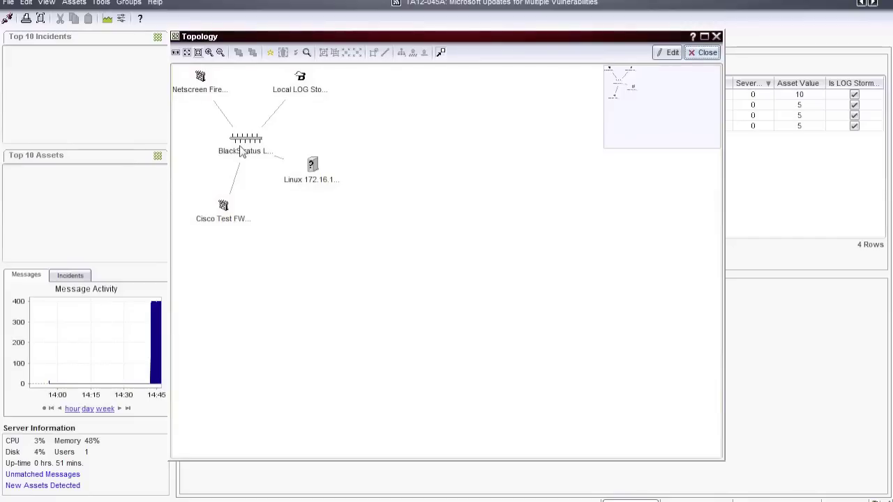
Close the Topology window, go back to the Home dashboard, then bring up the Rules list
{"action": "mouse_move", "coordinate": [240, 152]}
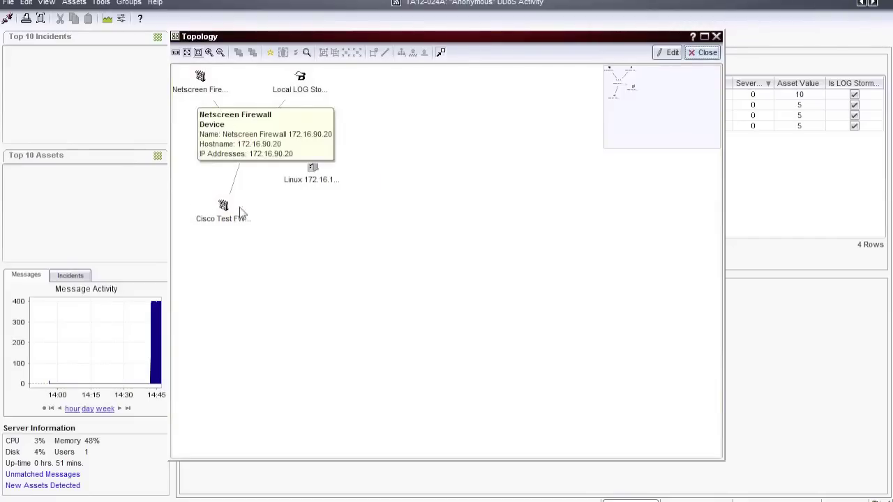
{"action": "left_click", "coordinate": [705, 53]}
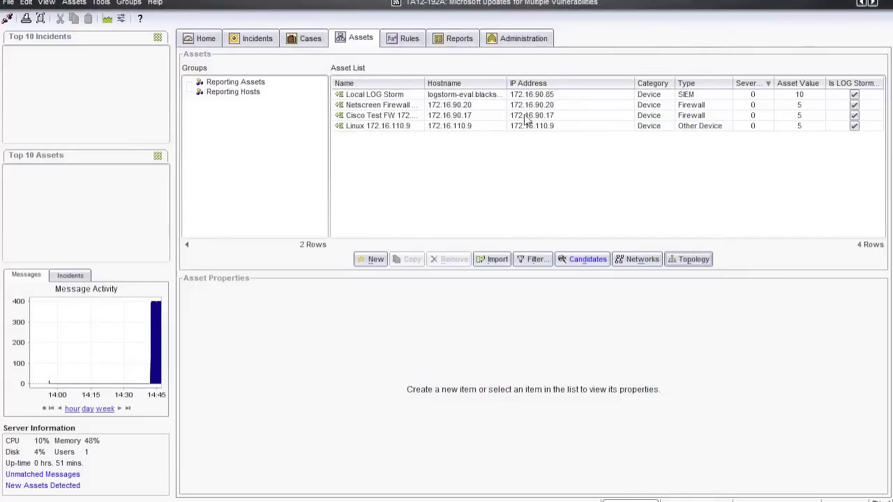
{"action": "left_click", "coordinate": [216, 40]}
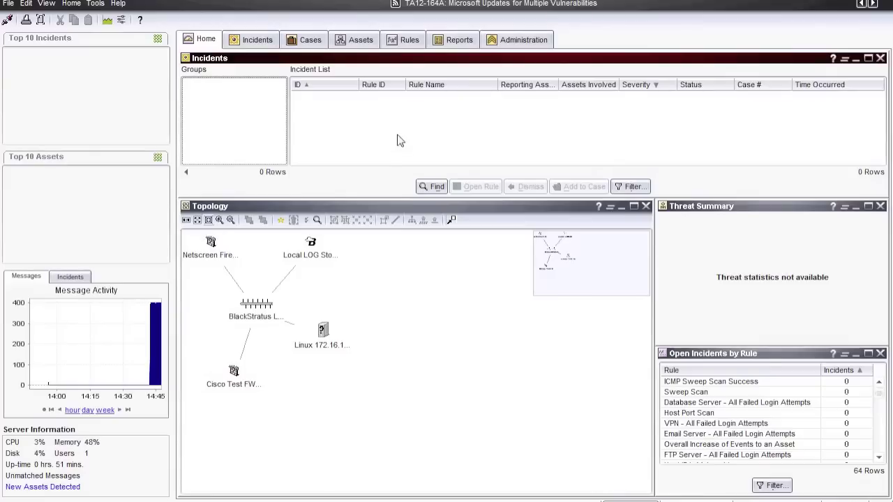
{"action": "left_click", "coordinate": [407, 43]}
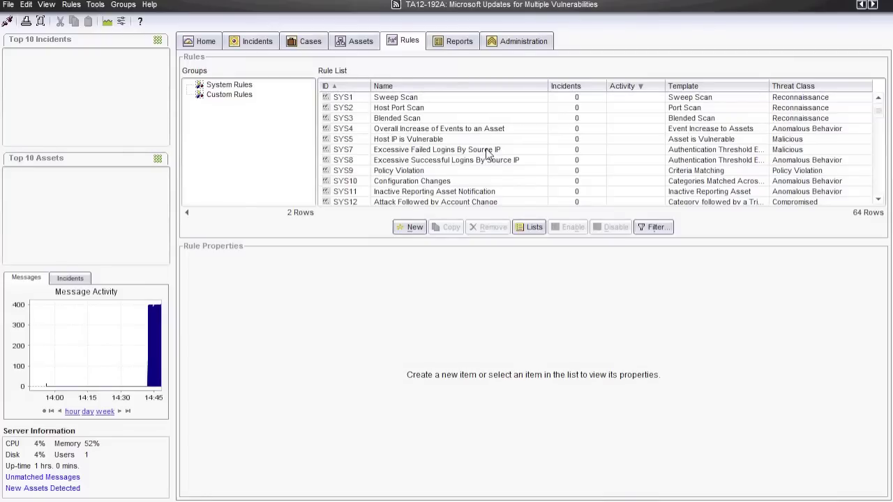
Show rule SYS7's configuration and select its Monitored Time Window value of 60
{"action": "left_click", "coordinate": [488, 153]}
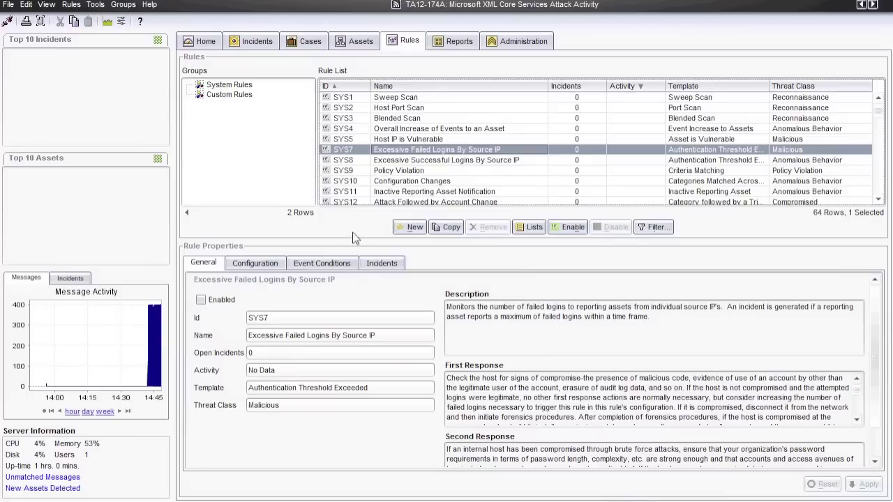
{"action": "left_click", "coordinate": [269, 265]}
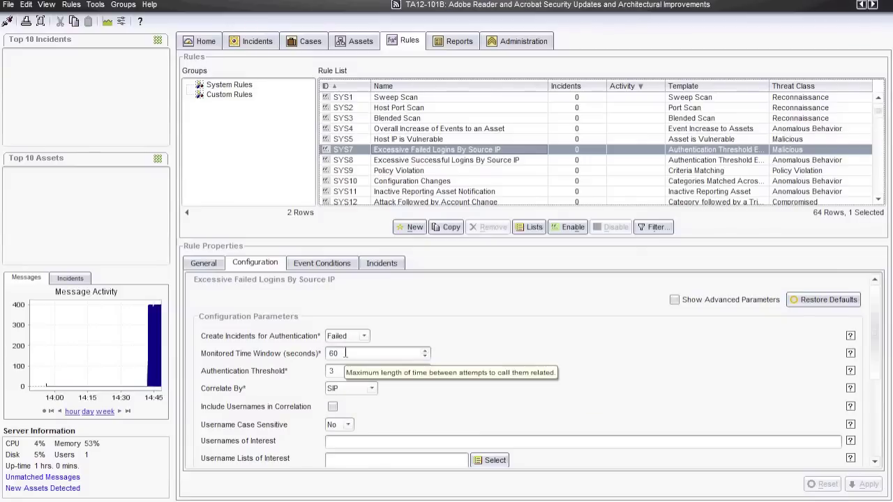
{"action": "double_click", "coordinate": [345, 354]}
Set Monitored Time Window to 15 and apply the rule change
{"action": "type", "text": "15"}
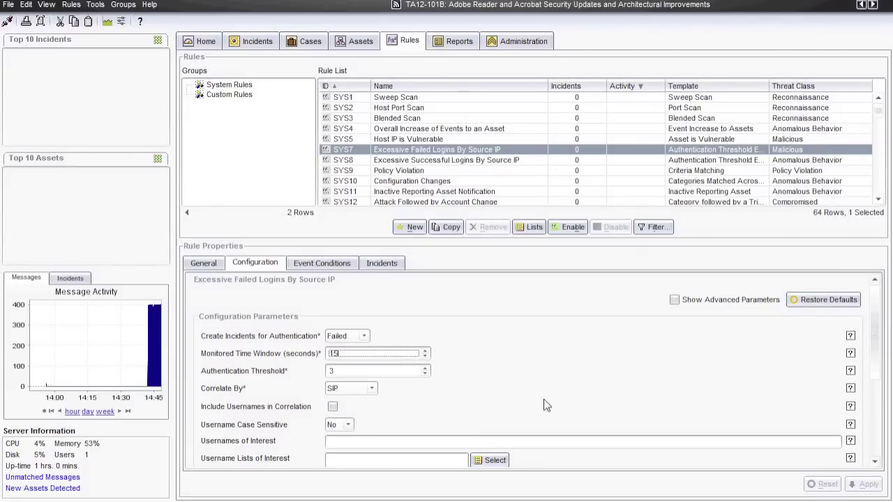
{"action": "key", "text": "Tab"}
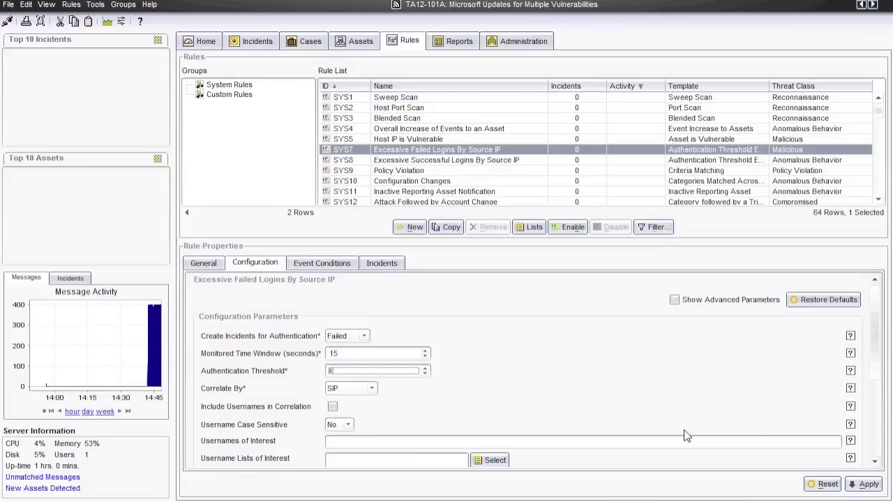
{"action": "left_click", "coordinate": [864, 484]}
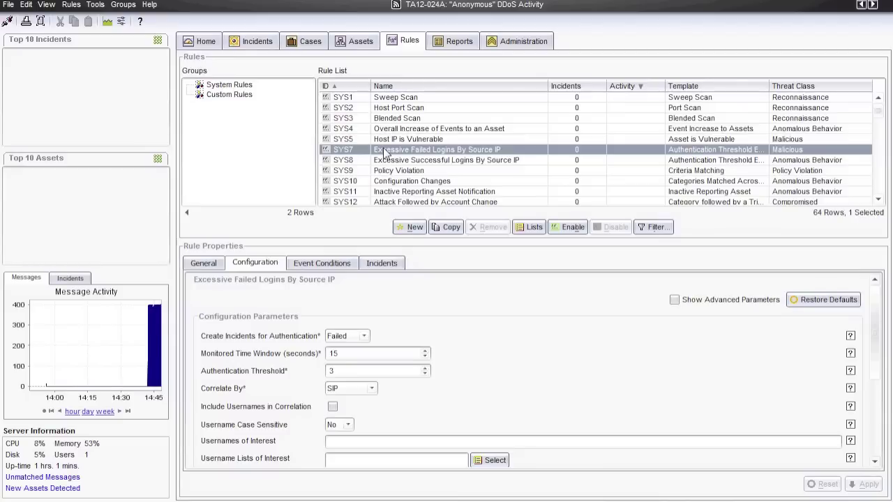
{"action": "left_click", "coordinate": [383, 141]}
Select all 64 rules with Ctrl+A, enable them, and move to the Incidents list
{"action": "key", "text": "ctrl+a"}
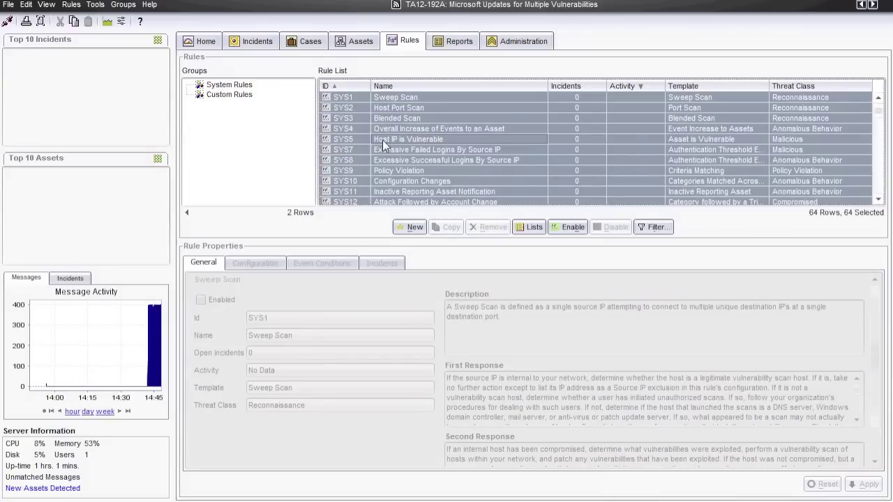
{"action": "left_click", "coordinate": [565, 228]}
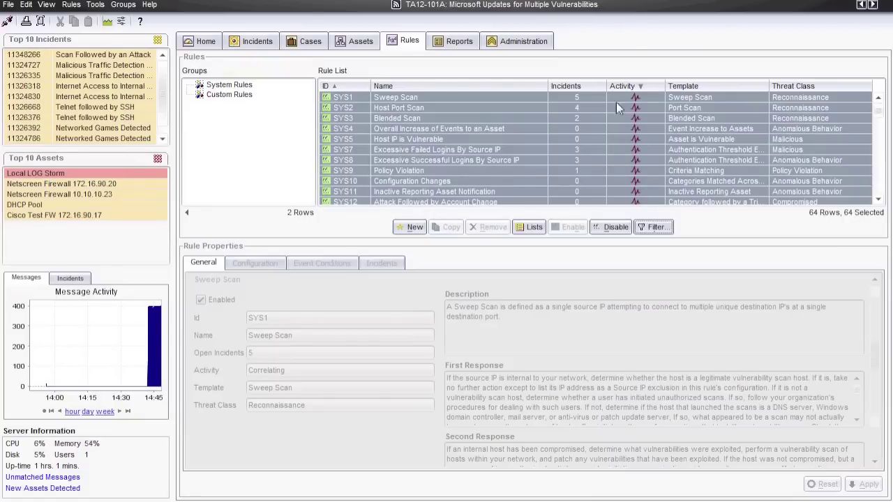
{"action": "left_click", "coordinate": [259, 42]}
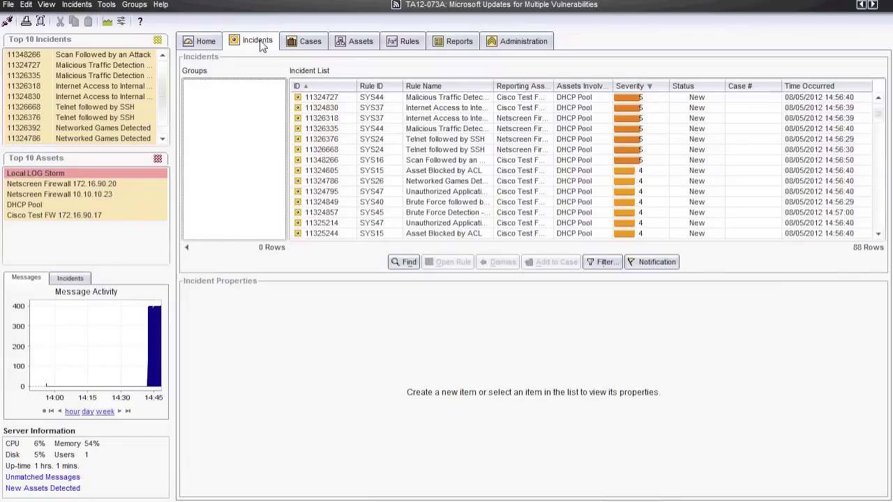
Open incident 11326376's Category Matched thread and the first Telnet event's details
{"action": "left_click_drag", "start_coordinate": [495, 86], "coordinate": [549, 86]}
{"action": "left_click", "coordinate": [485, 139]}
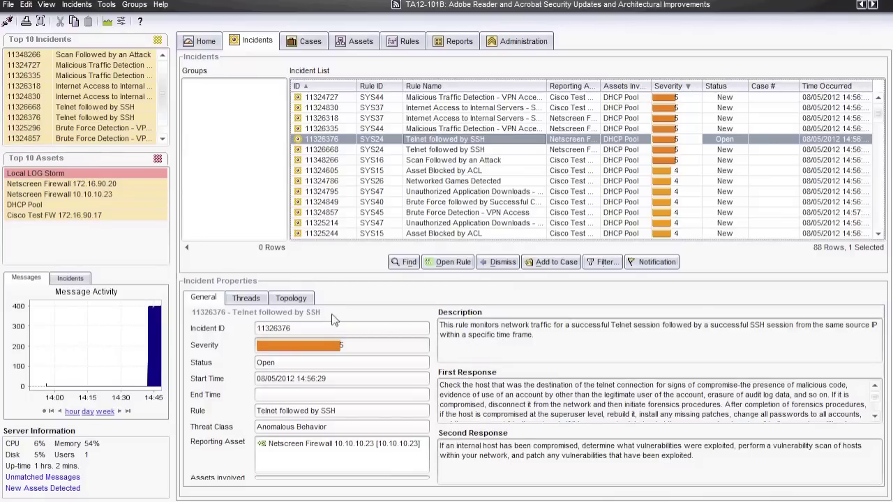
{"action": "left_click", "coordinate": [244, 302]}
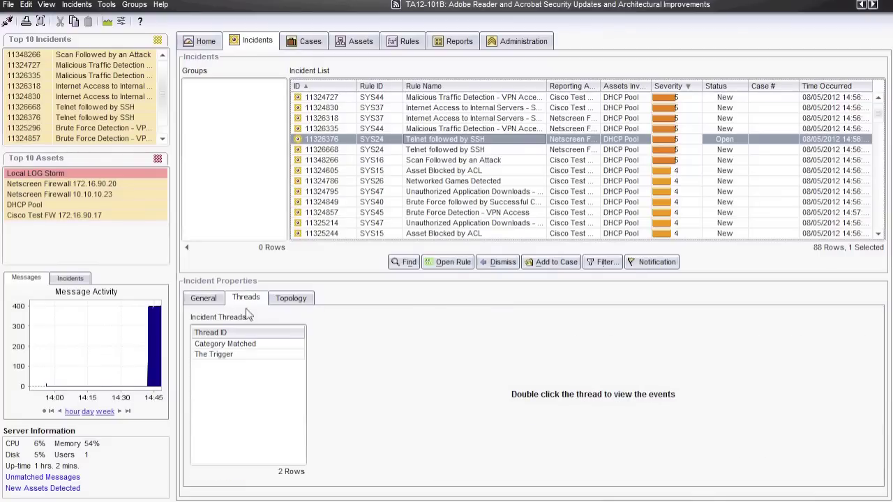
{"action": "left_click", "coordinate": [256, 350]}
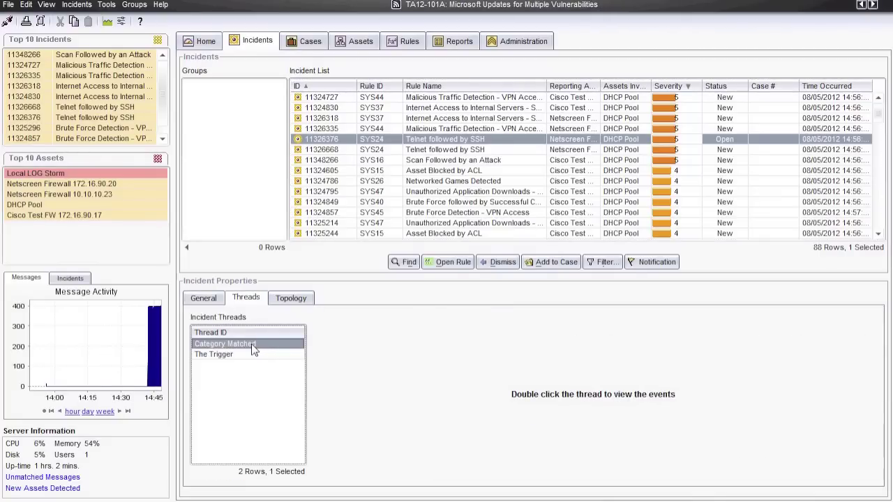
{"action": "double_click", "coordinate": [253, 345]}
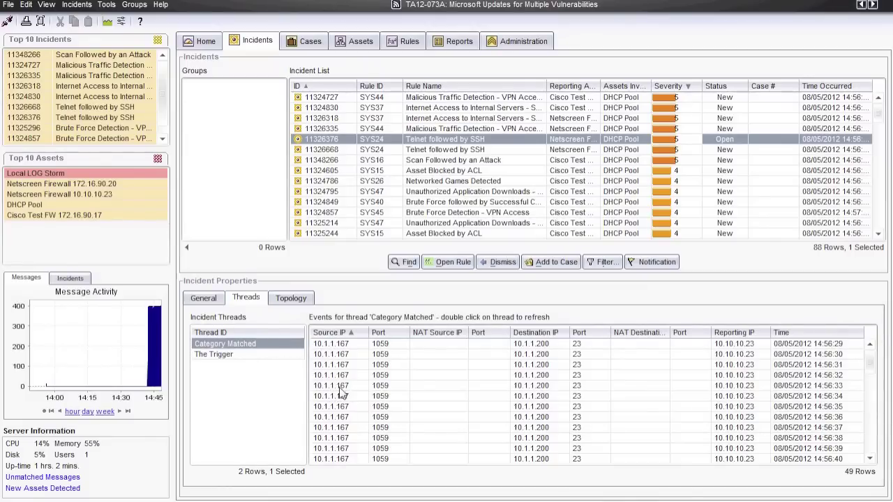
{"action": "left_click", "coordinate": [328, 346]}
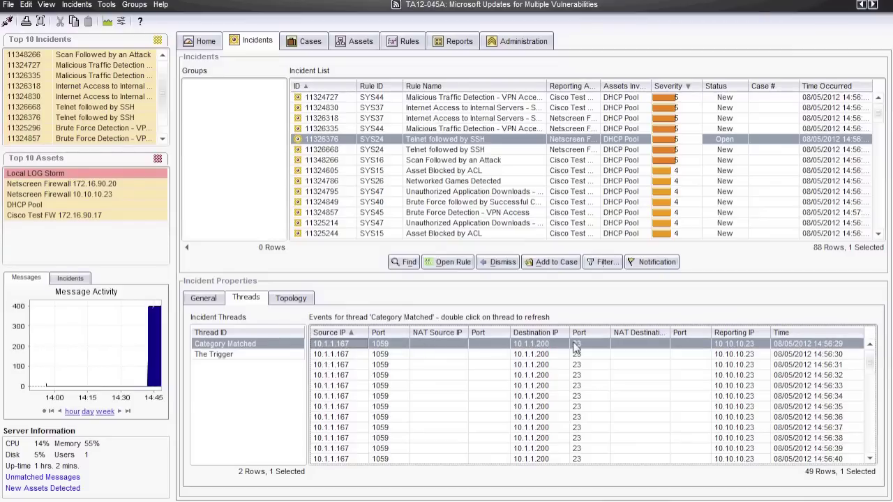
{"action": "double_click", "coordinate": [487, 347]}
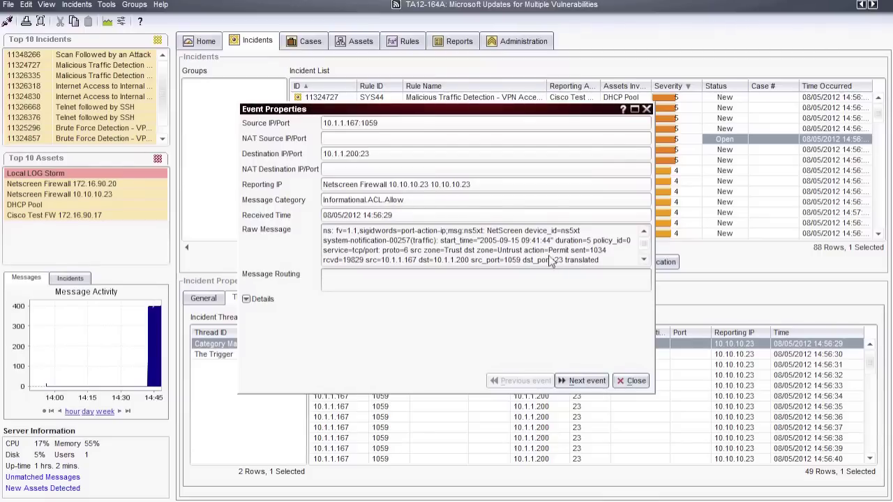
Inspect the Permit action in the raw message, then advance through events to 14:56:33
{"action": "left_click_drag", "start_coordinate": [528, 255], "coordinate": [570, 259]}
{"action": "left_click", "coordinate": [570, 260]}
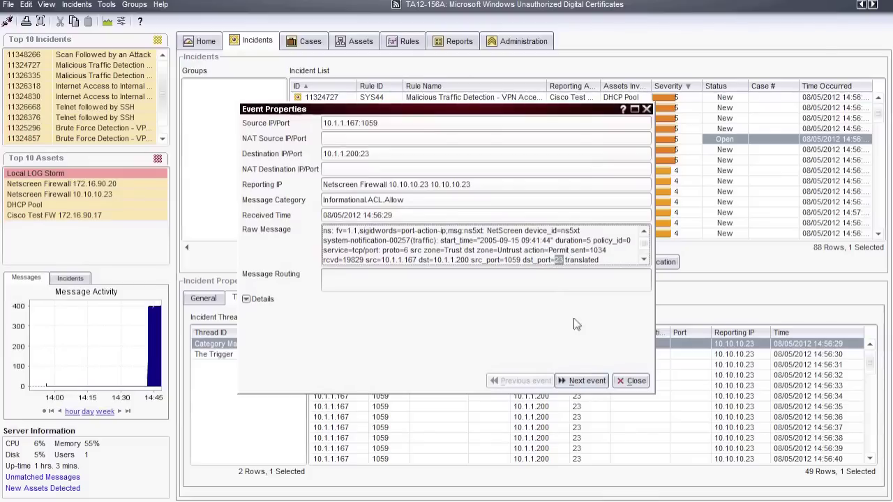
{"action": "left_click", "coordinate": [586, 382]}
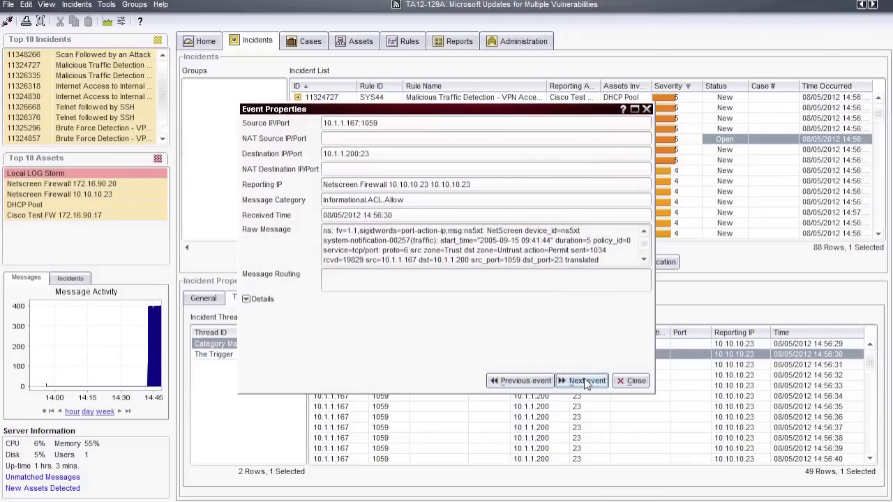
{"action": "left_click", "coordinate": [586, 382]}
{"action": "left_click", "coordinate": [586, 382]}
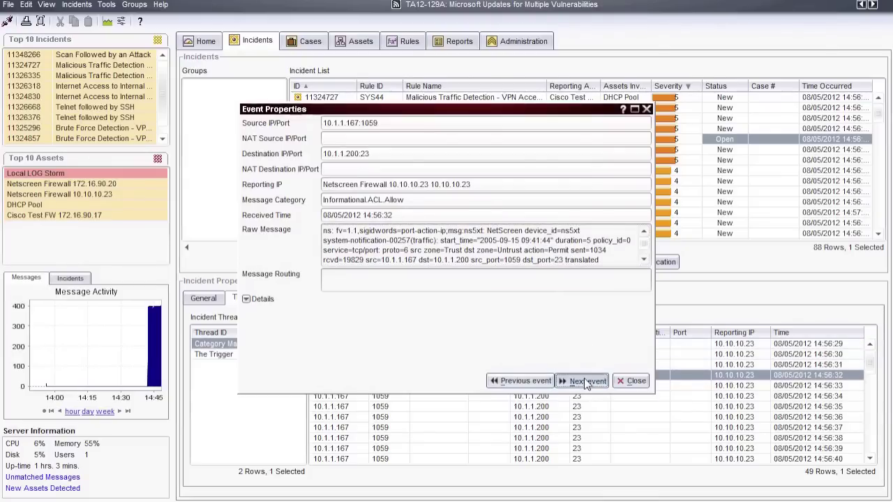
{"action": "left_click", "coordinate": [586, 382]}
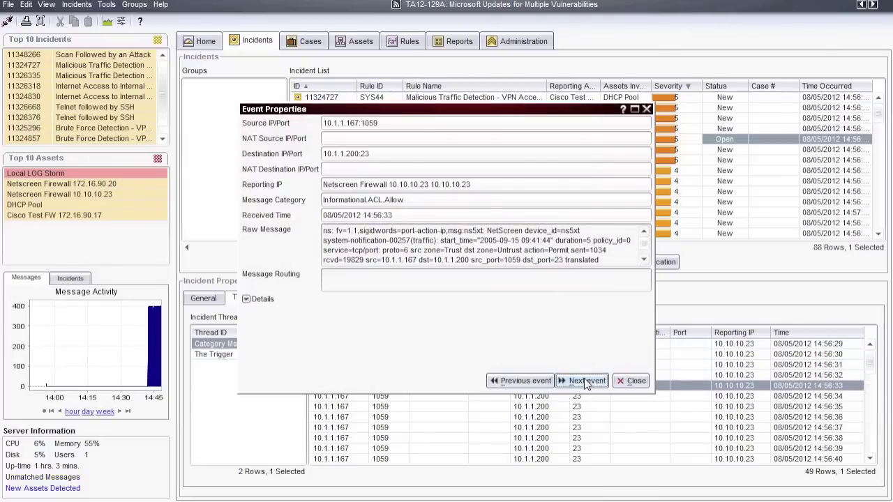
List The Trigger thread's 95 SSH events and view the 14:56:30 event's details
{"action": "left_click", "coordinate": [631, 377]}
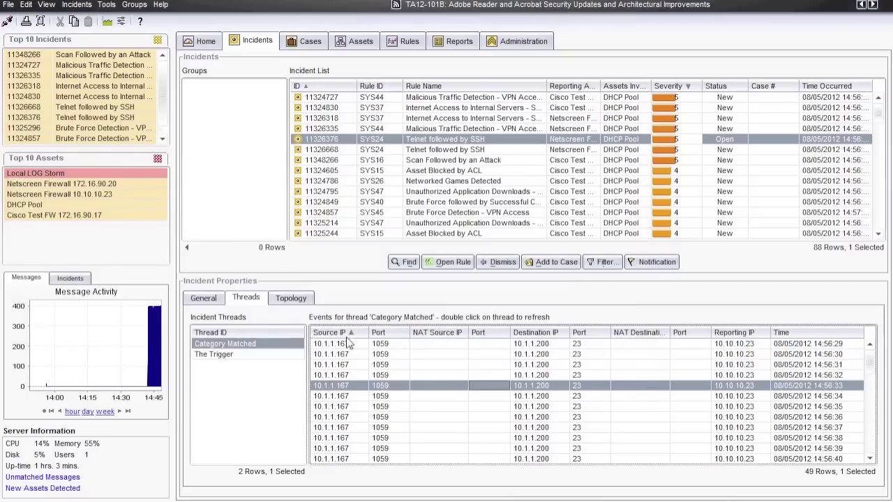
{"action": "left_click", "coordinate": [241, 356]}
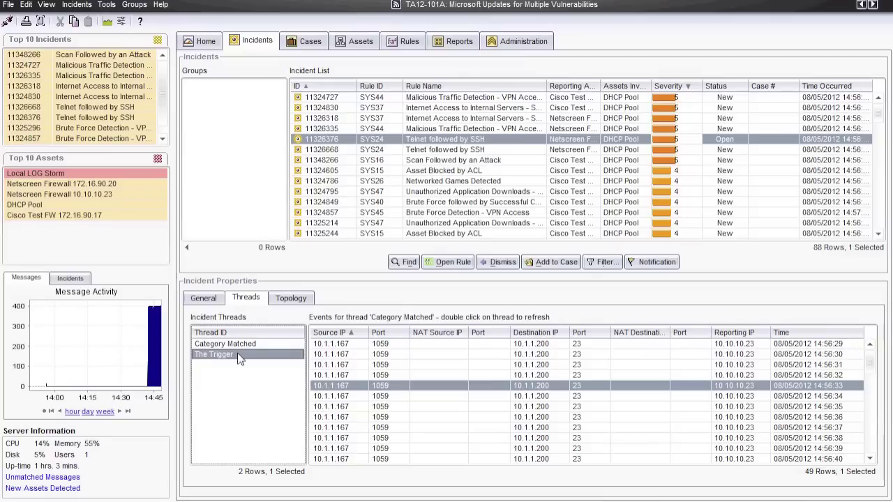
{"action": "double_click", "coordinate": [241, 357]}
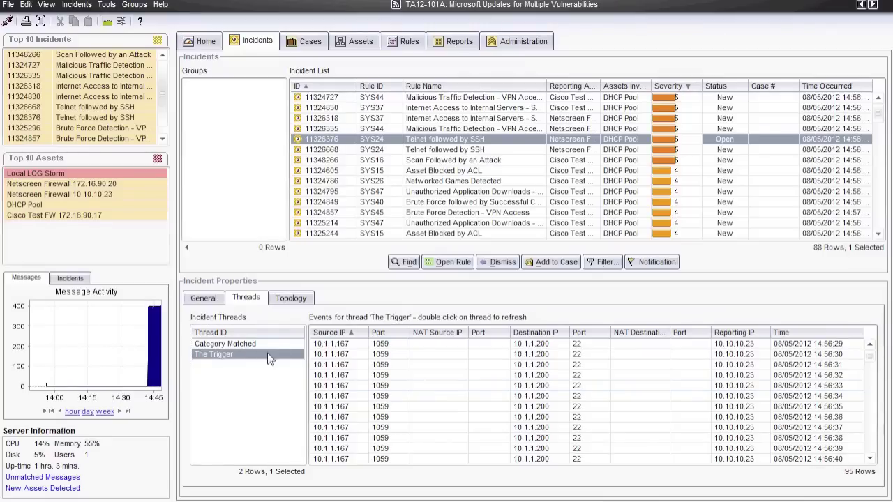
{"action": "double_click", "coordinate": [431, 355]}
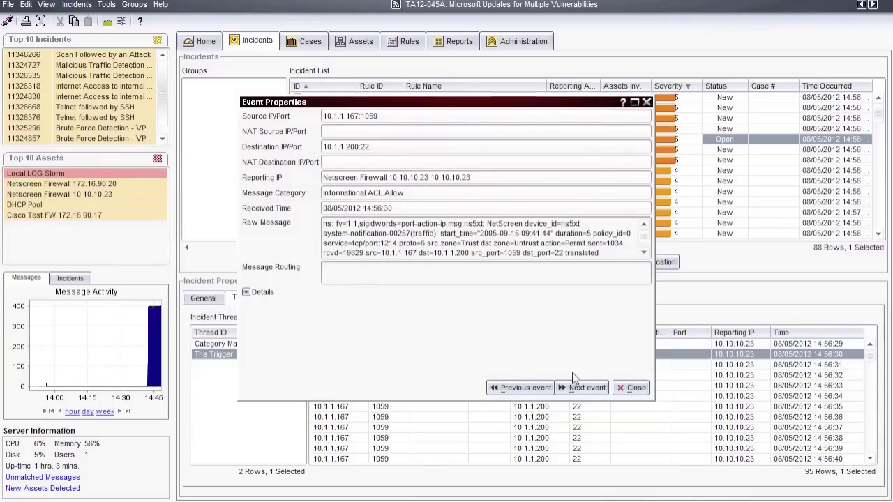
{"action": "left_click", "coordinate": [631, 388]}
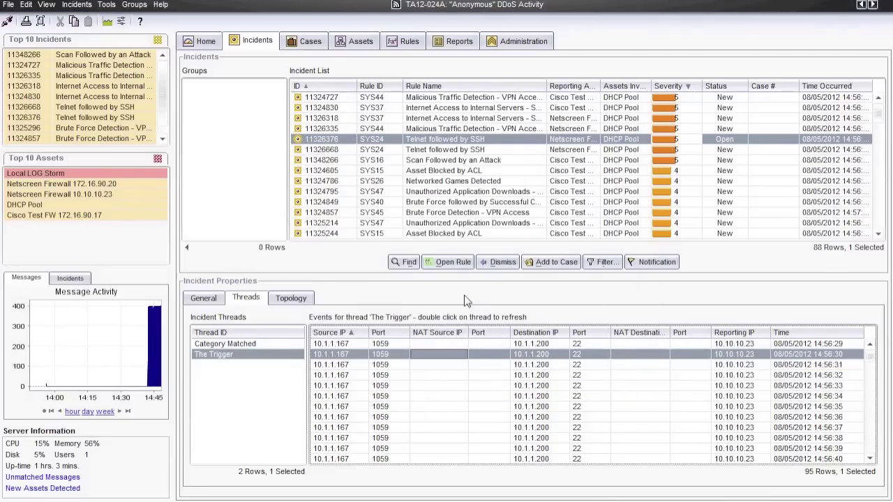
{"action": "left_click", "coordinate": [647, 265]}
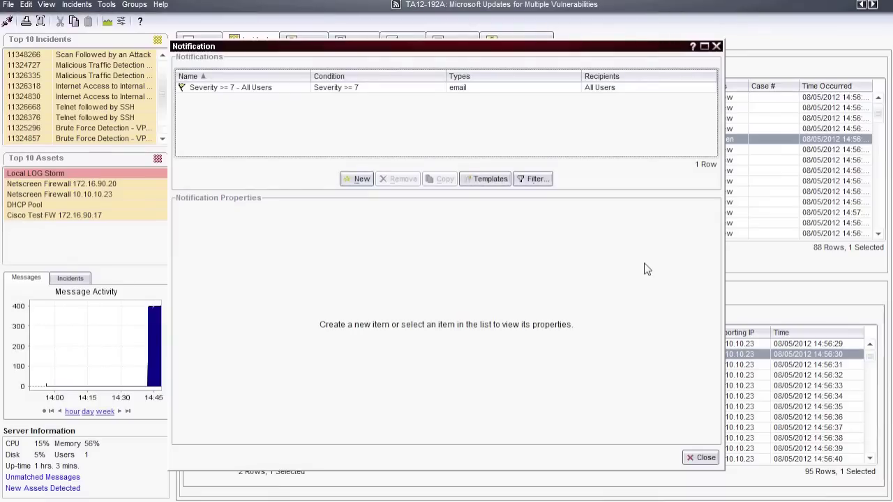
{"action": "left_click", "coordinate": [257, 85]}
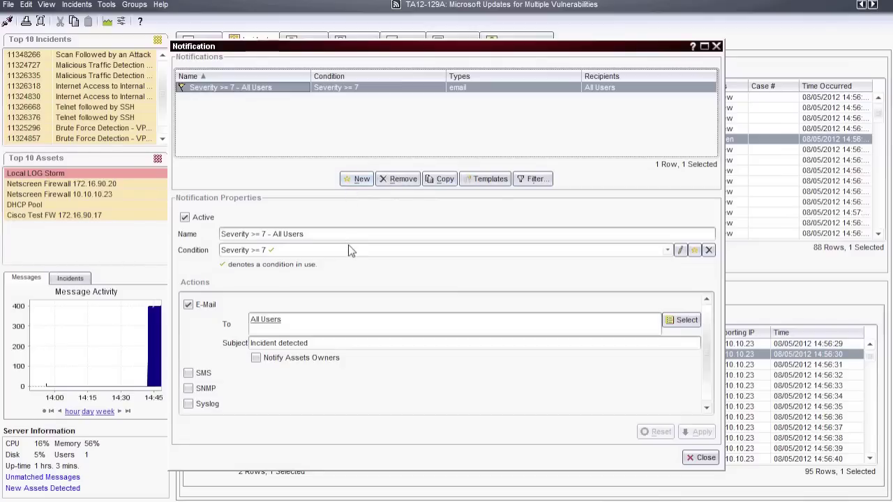
{"action": "left_click", "coordinate": [694, 250]}
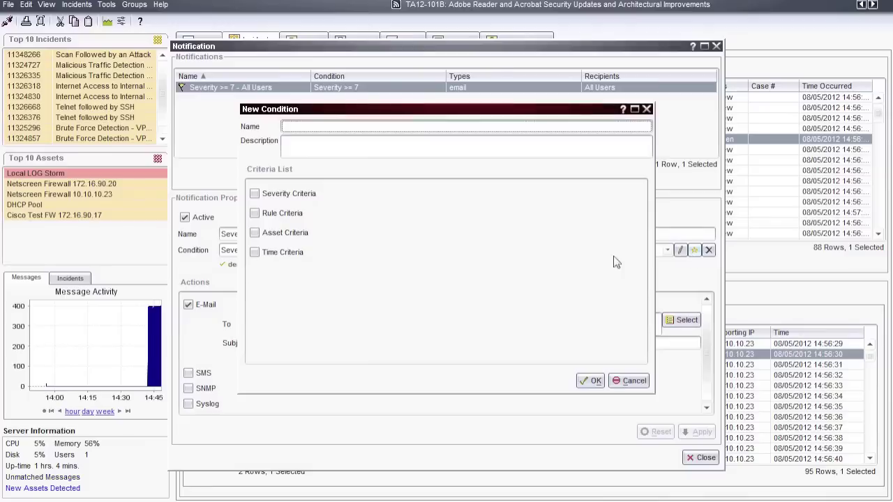
{"action": "left_click", "coordinate": [263, 255]}
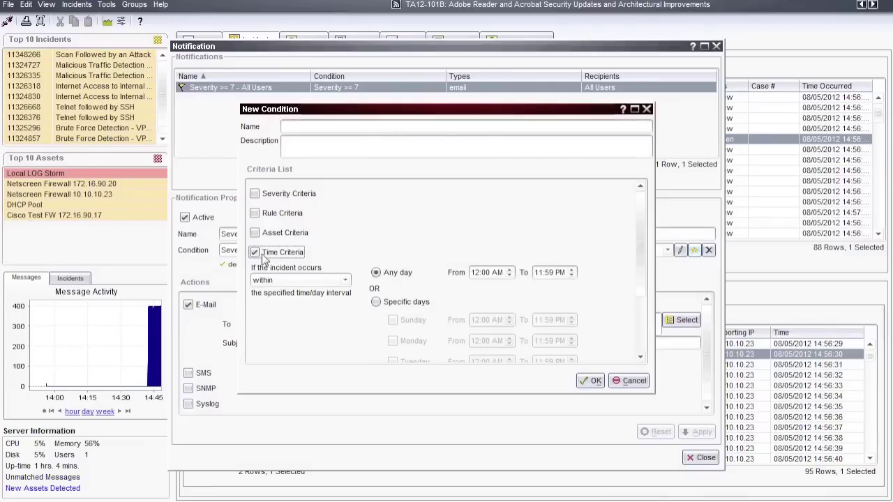
{"action": "left_click", "coordinate": [264, 255]}
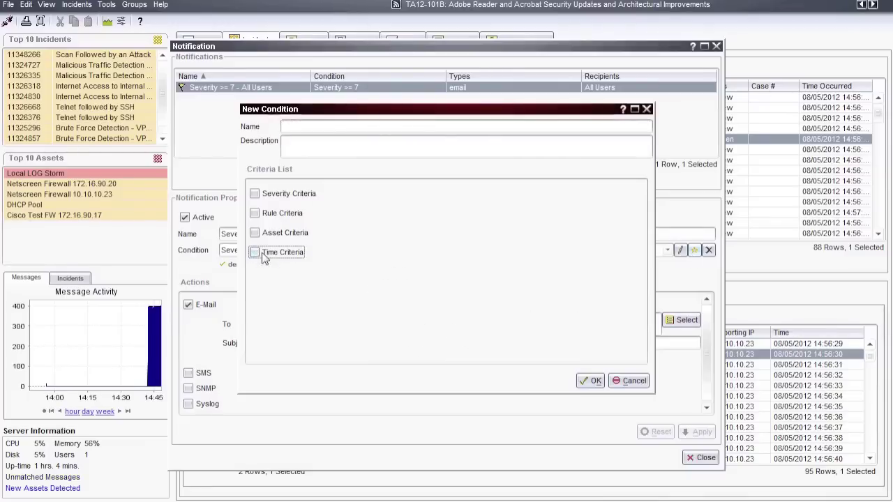
{"action": "left_click", "coordinate": [263, 216]}
{"action": "left_click", "coordinate": [265, 216]}
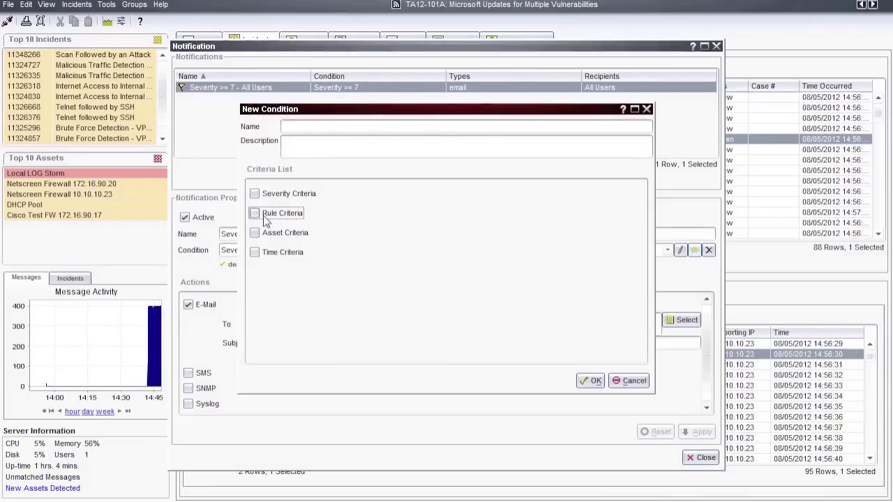
{"action": "left_click", "coordinate": [635, 381]}
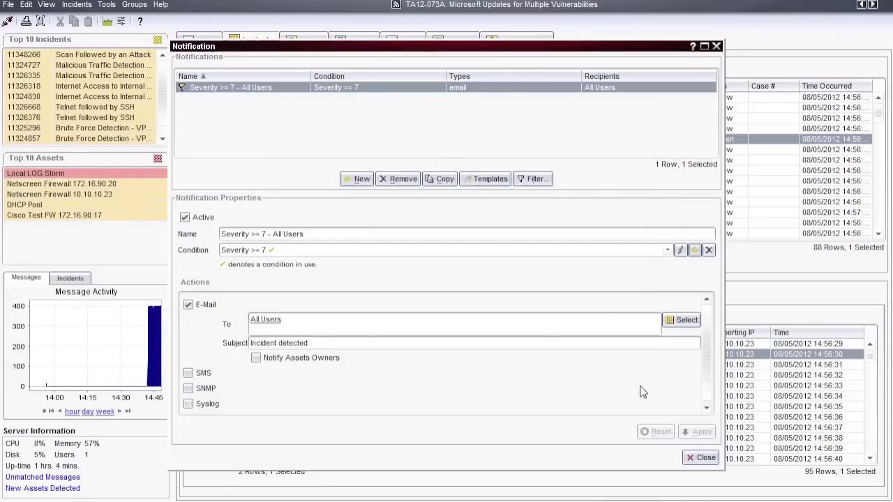
{"action": "left_click", "coordinate": [702, 458]}
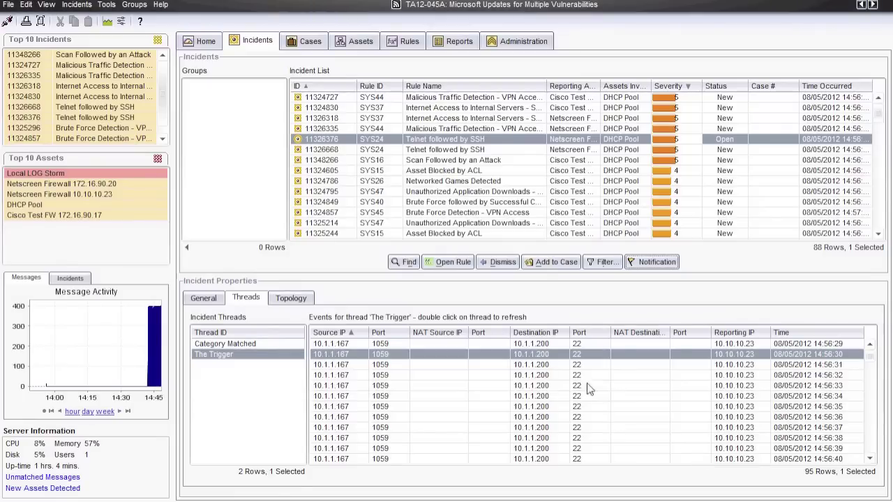
Start a New Case for incident 11326376, check its Incidents and empty Attachments, then cancel
{"action": "left_click", "coordinate": [545, 268]}
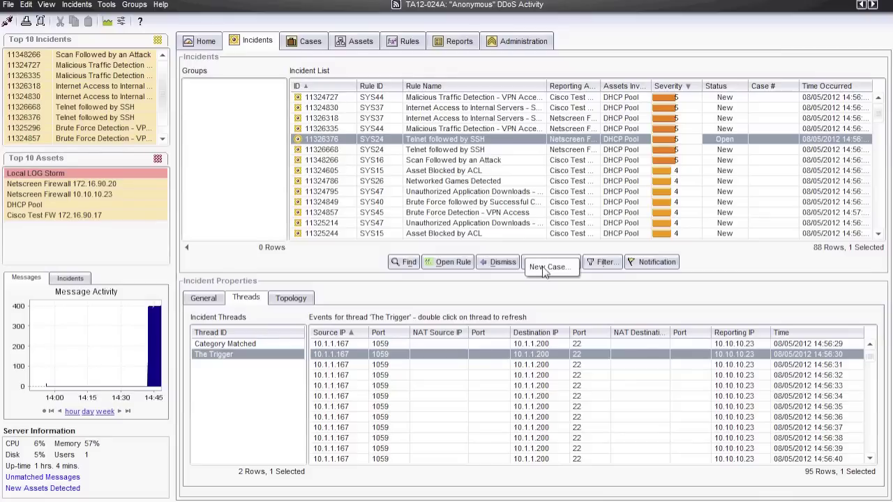
{"action": "left_click", "coordinate": [564, 272]}
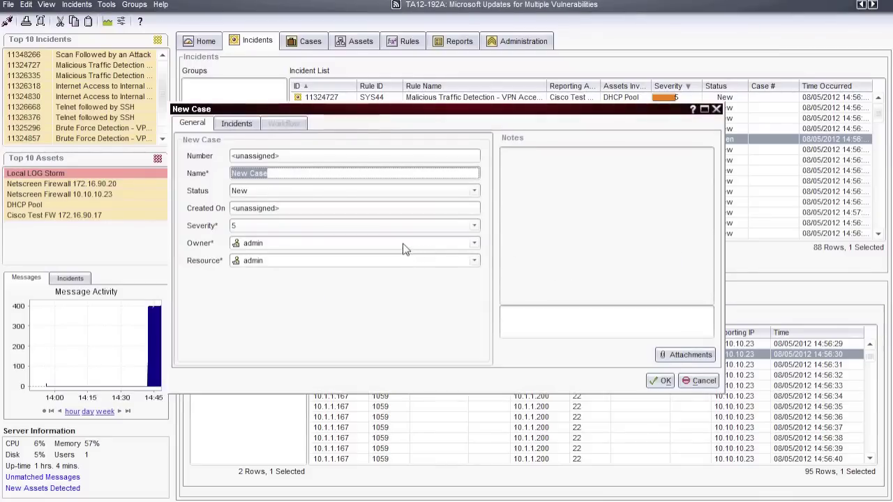
{"action": "left_click", "coordinate": [528, 315]}
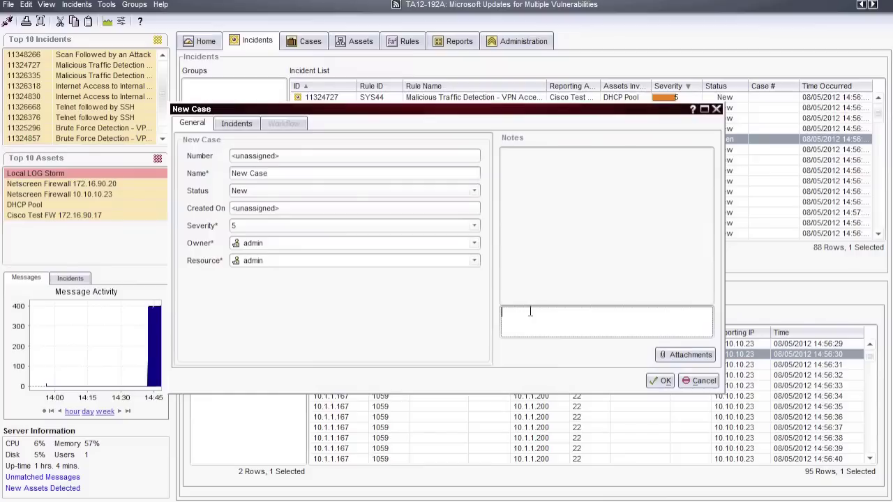
{"action": "left_click", "coordinate": [241, 125]}
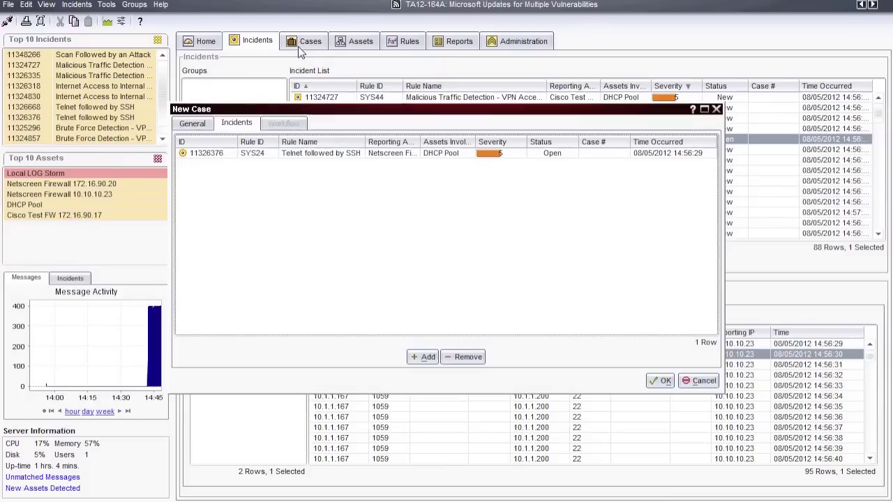
{"action": "left_click", "coordinate": [209, 126]}
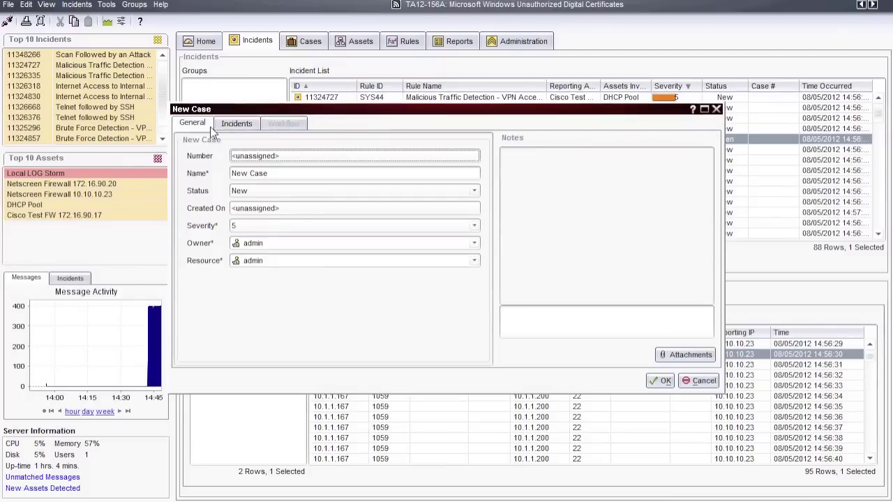
{"action": "left_click", "coordinate": [670, 355]}
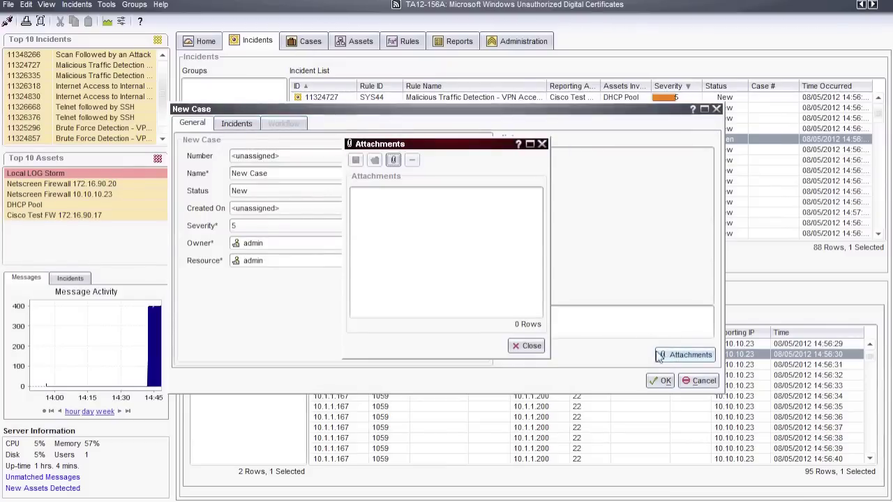
{"action": "left_click", "coordinate": [528, 347]}
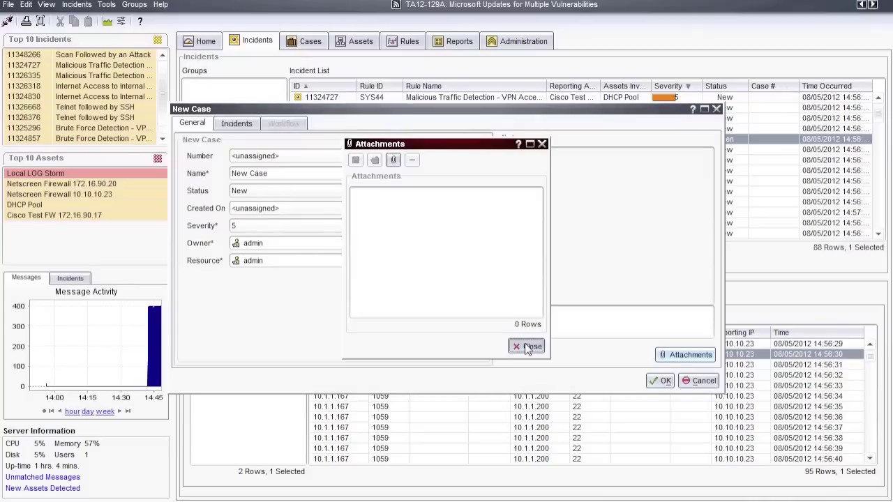
{"action": "left_click", "coordinate": [698, 381]}
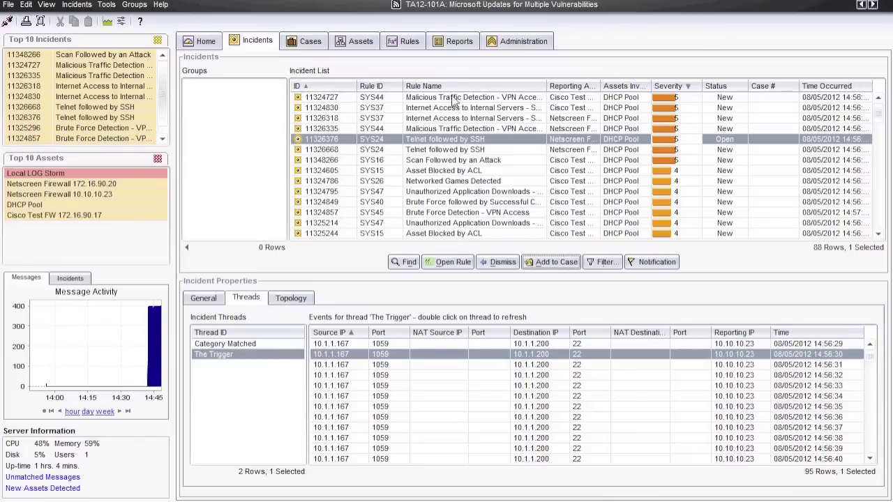
Expand Compliance and Message Search Reports in the Reports tree and pick Events By Category
{"action": "left_click", "coordinate": [458, 42]}
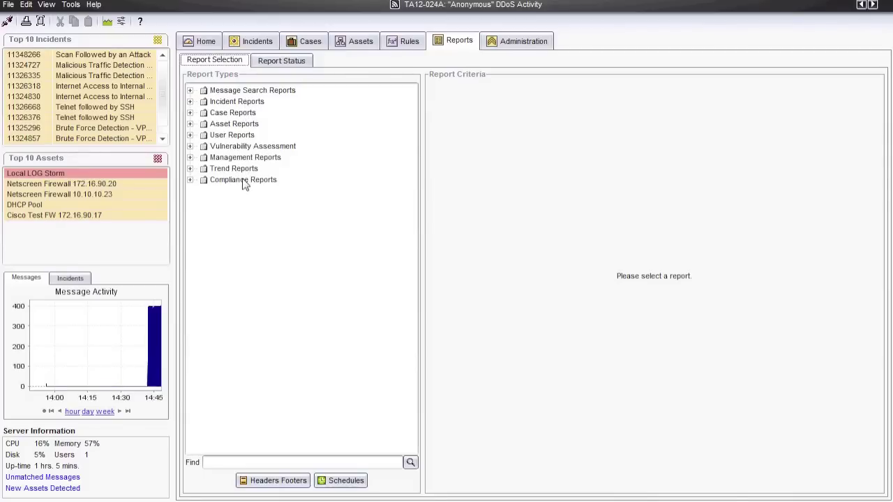
{"action": "left_click", "coordinate": [190, 180]}
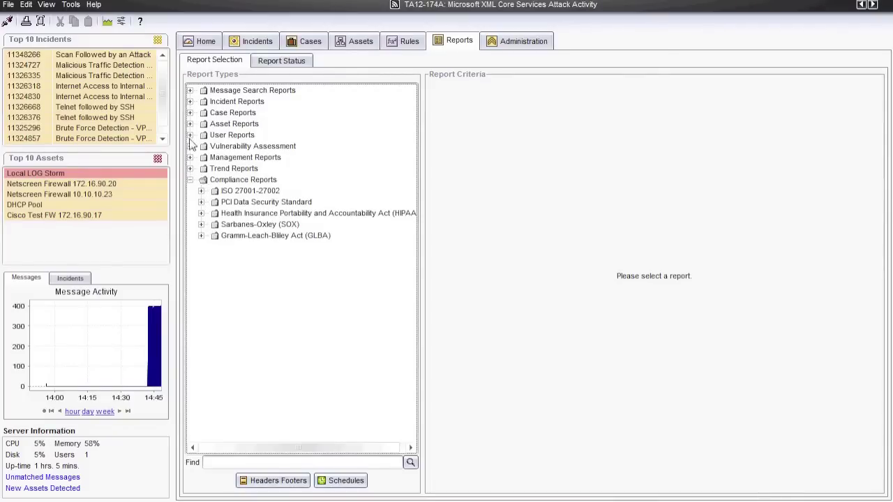
{"action": "left_click", "coordinate": [190, 92]}
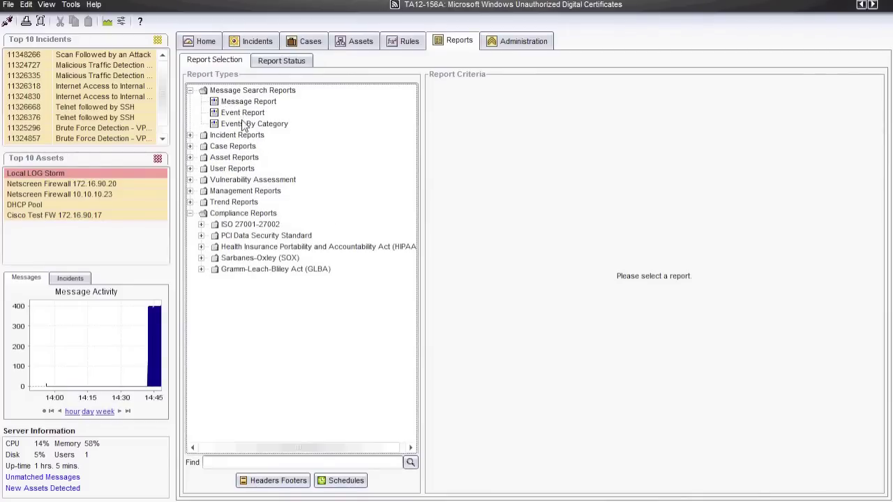
{"action": "left_click", "coordinate": [243, 124]}
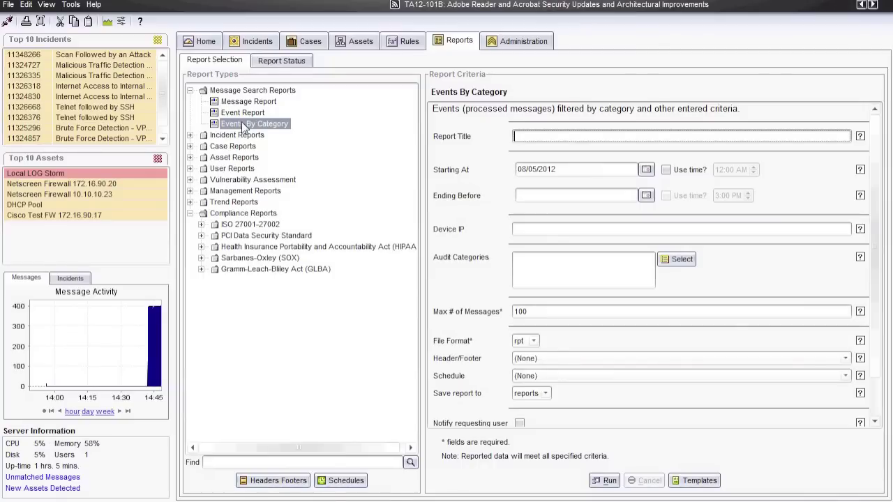
Set max messages to 1000, start time 3:00 PM on 08/05/2012, and run the report
{"action": "left_click", "coordinate": [532, 311]}
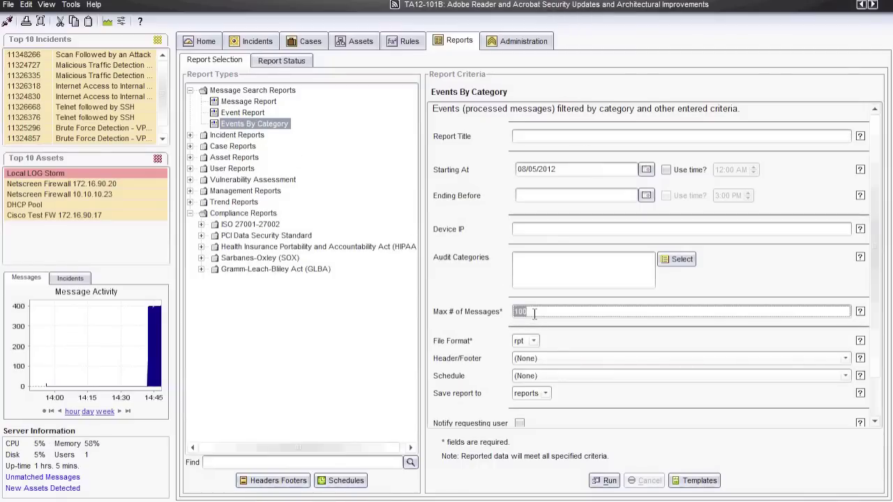
{"action": "type", "text": "0"}
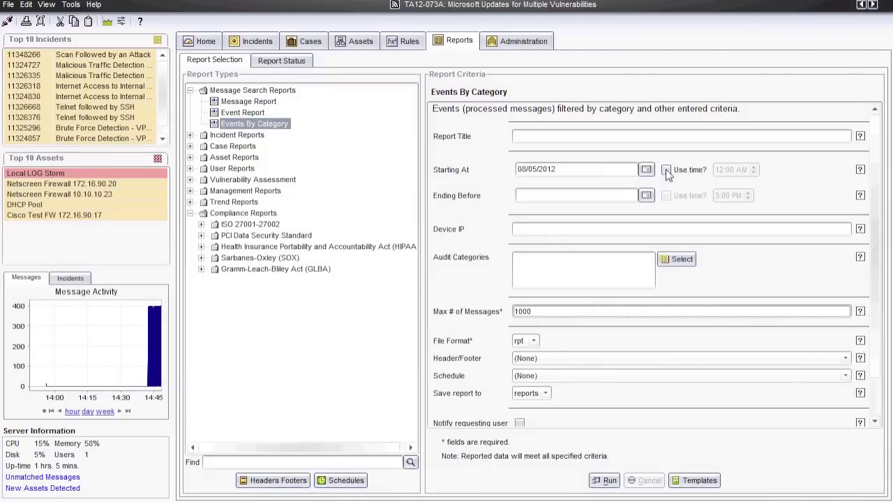
{"action": "left_click", "coordinate": [666, 169]}
{"action": "double_click", "coordinate": [724, 169]}
{"action": "type", "text": "3"}
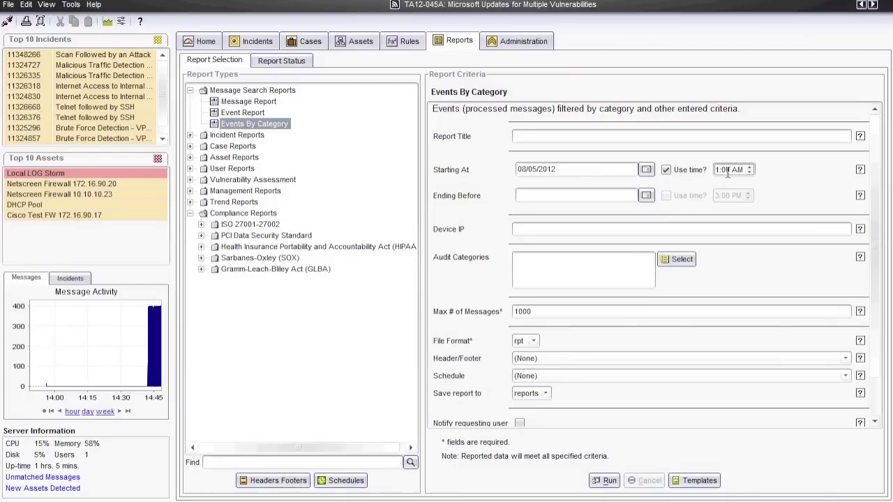
{"action": "double_click", "coordinate": [735, 169]}
{"action": "type", "text": "PM"}
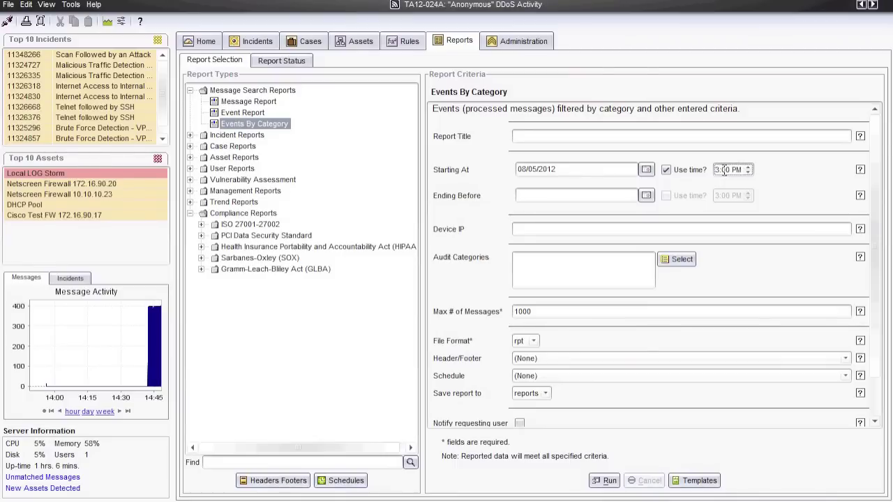
{"action": "left_click", "coordinate": [607, 480]}
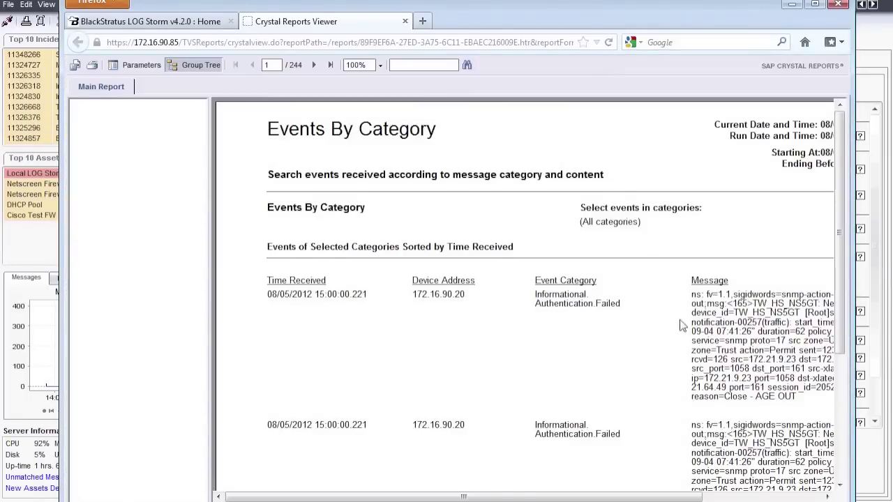
Read the Events By Category report to page 2 of 244, try PDF export without exporting, and minimise the viewer
{"action": "left_click_drag", "start_coordinate": [838, 247], "coordinate": [837, 302]}
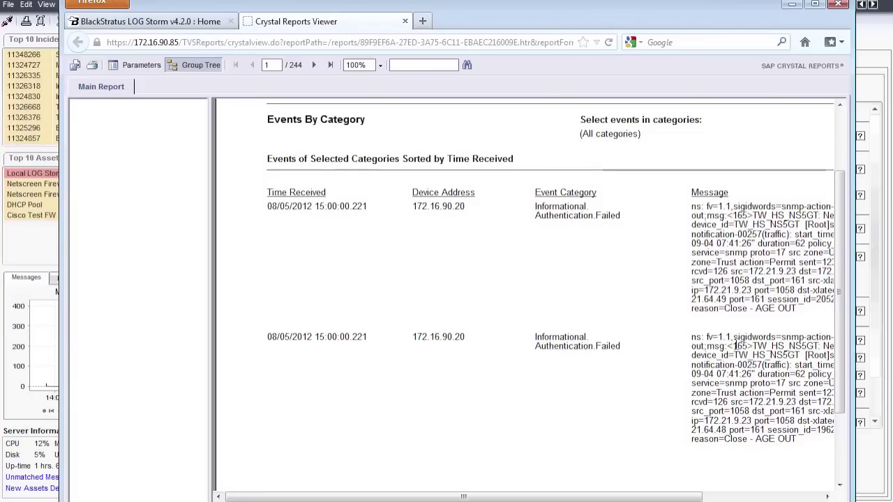
{"action": "left_click", "coordinate": [319, 65]}
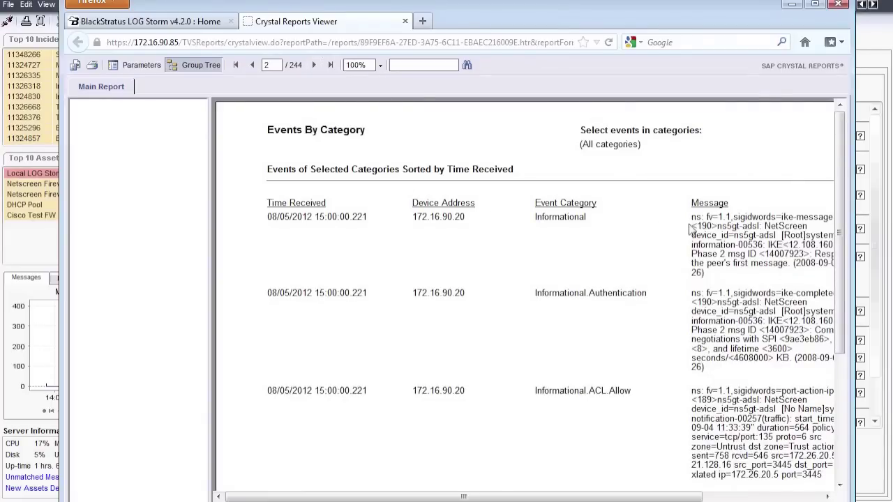
{"action": "left_click", "coordinate": [75, 65]}
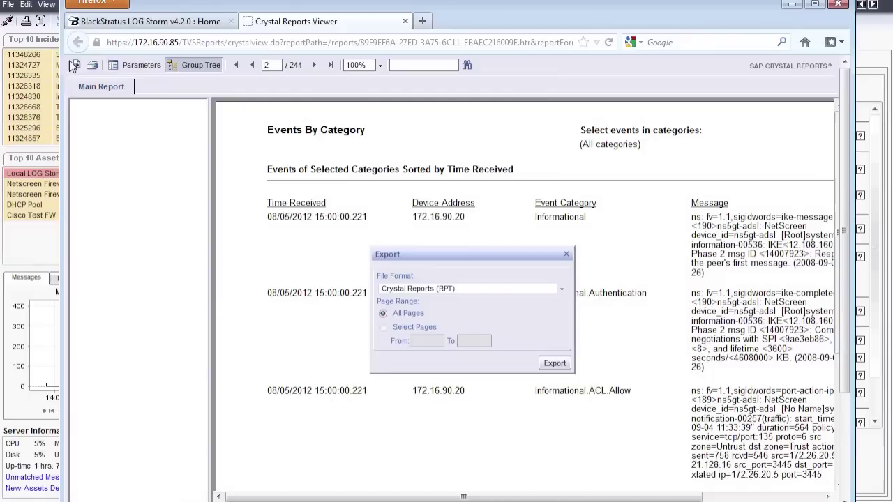
{"action": "left_click", "coordinate": [561, 289]}
{"action": "left_click", "coordinate": [530, 315]}
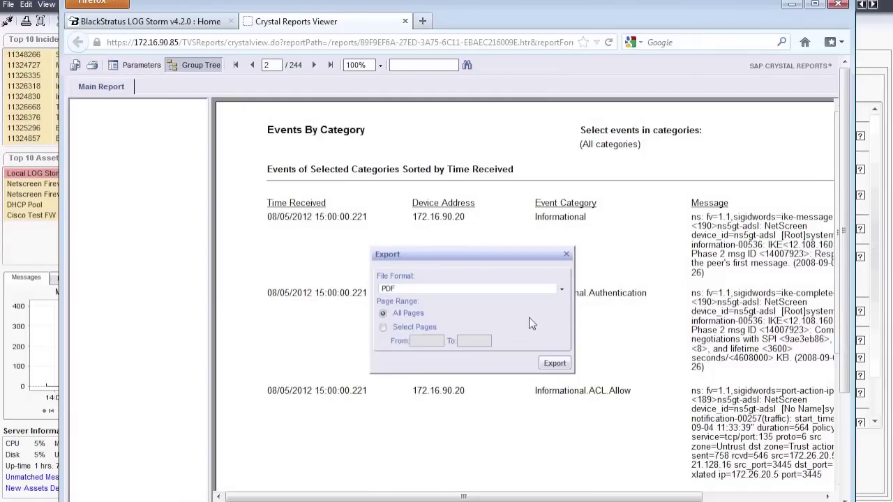
{"action": "left_click", "coordinate": [566, 254]}
{"action": "left_click", "coordinate": [791, 4]}
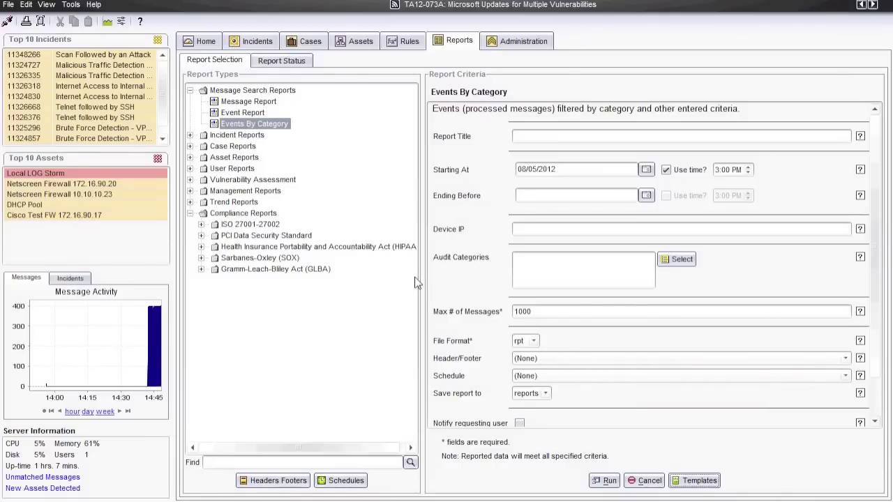
Go back to the Home dashboard showing 88 incidents, the topology map and open incidents by rule
{"action": "left_click", "coordinate": [205, 41]}
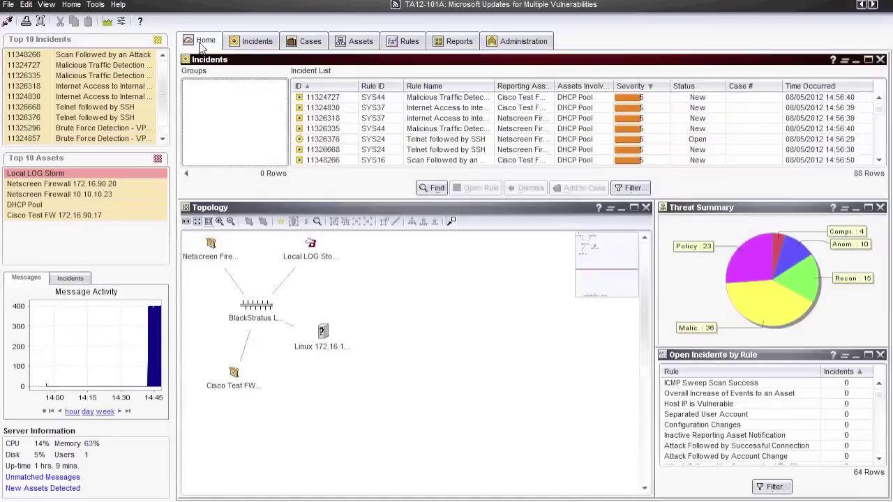